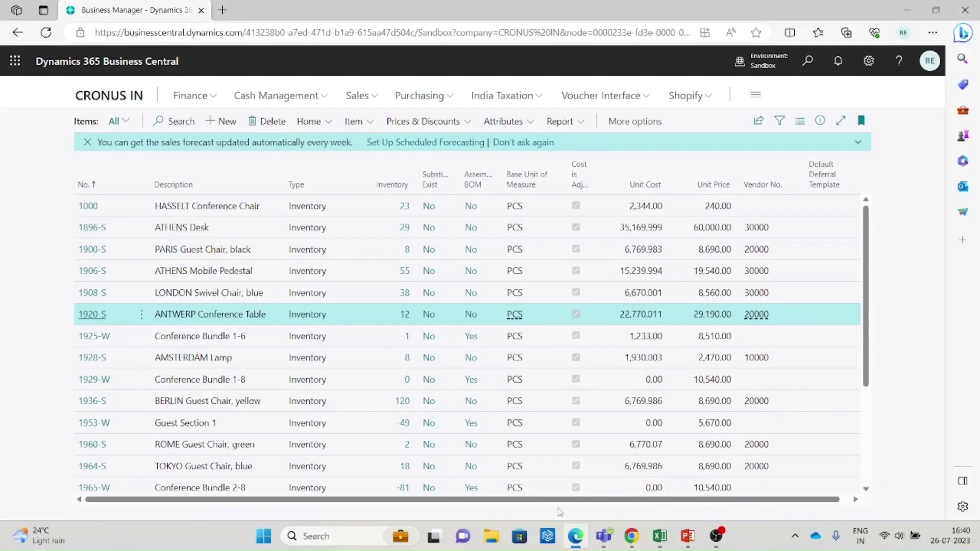
# Open the item card for 1920-S ANTWERP Conference Table and examine its Forecast chart and the actions available for it
pyautogui.click(92, 314)
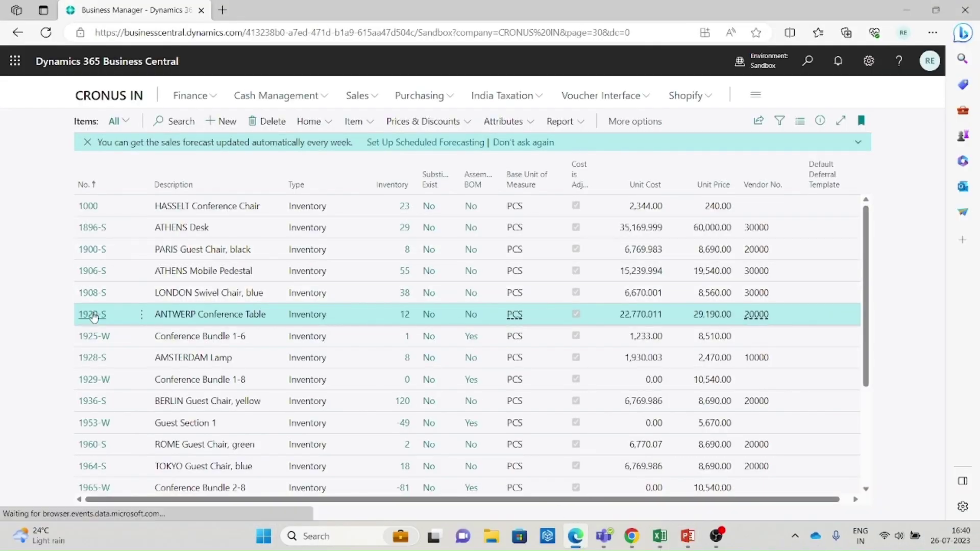
pyautogui.moveTo(872, 272); pyautogui.dragTo(872, 414)
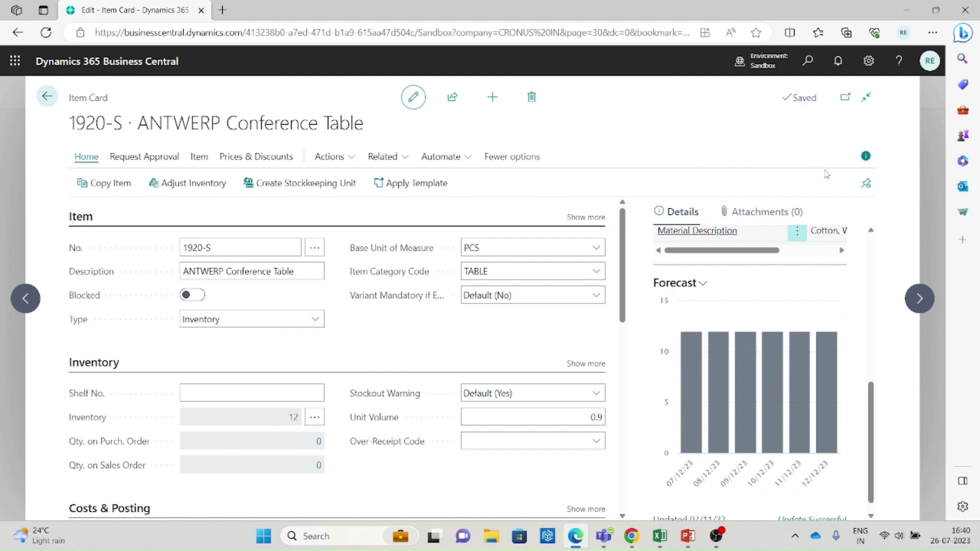
pyautogui.click(703, 284)
pyautogui.click(837, 296)
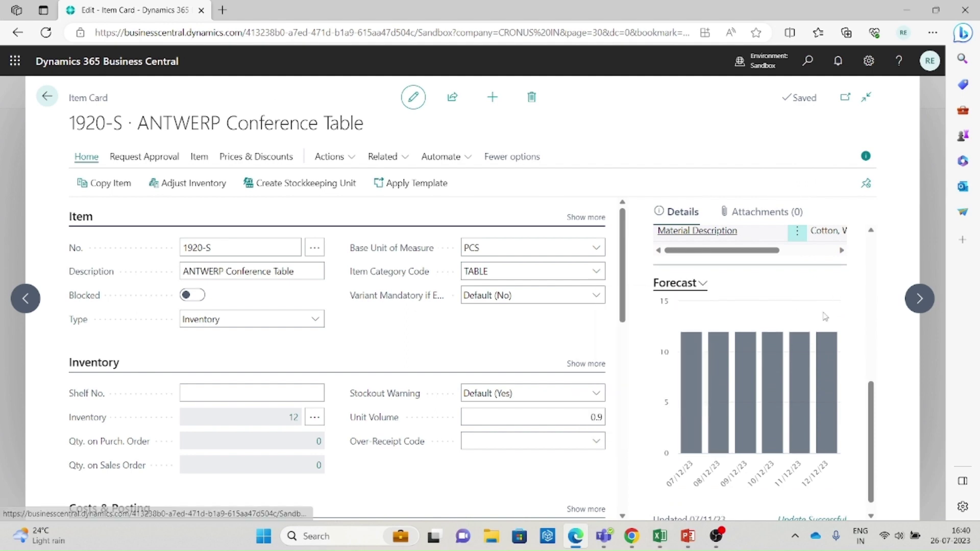
pyautogui.moveTo(787, 381)
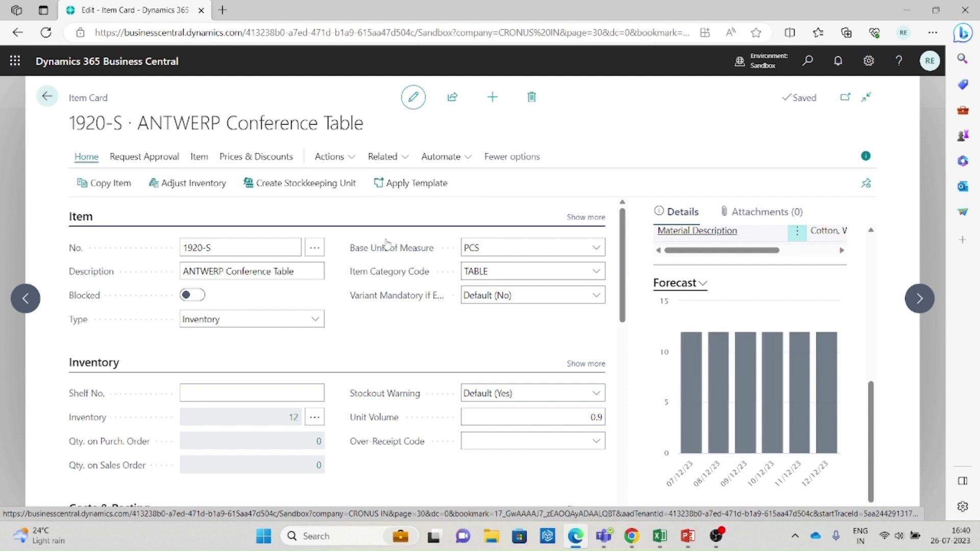
pyautogui.click(703, 284)
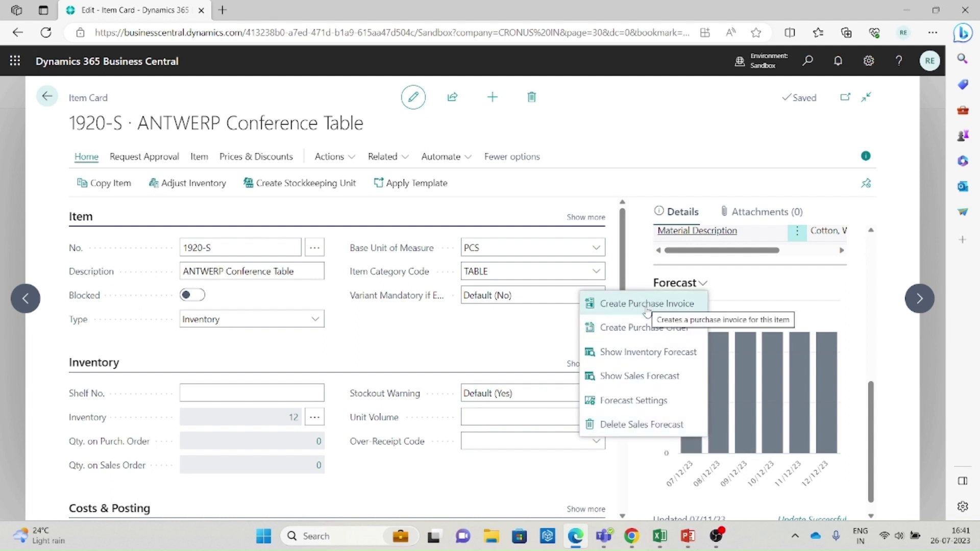
pyautogui.click(777, 275)
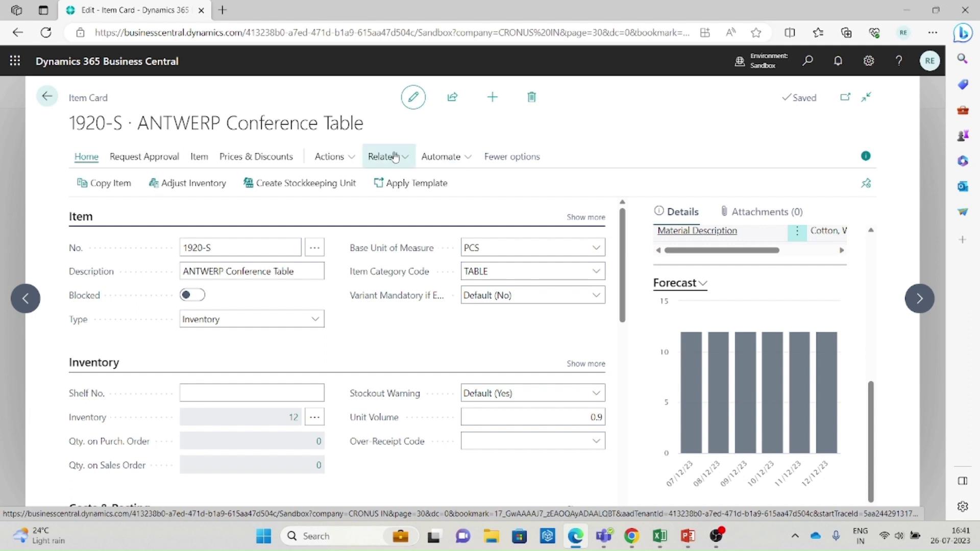
# View the Forecast Settings reached from the item's Forecast chart, and return to the item card
pyautogui.click(705, 286)
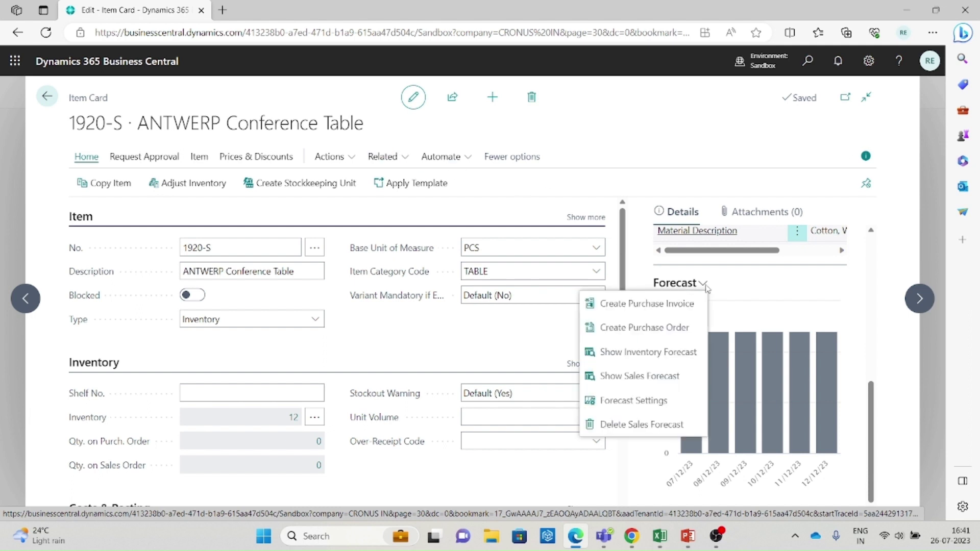
pyautogui.click(664, 403)
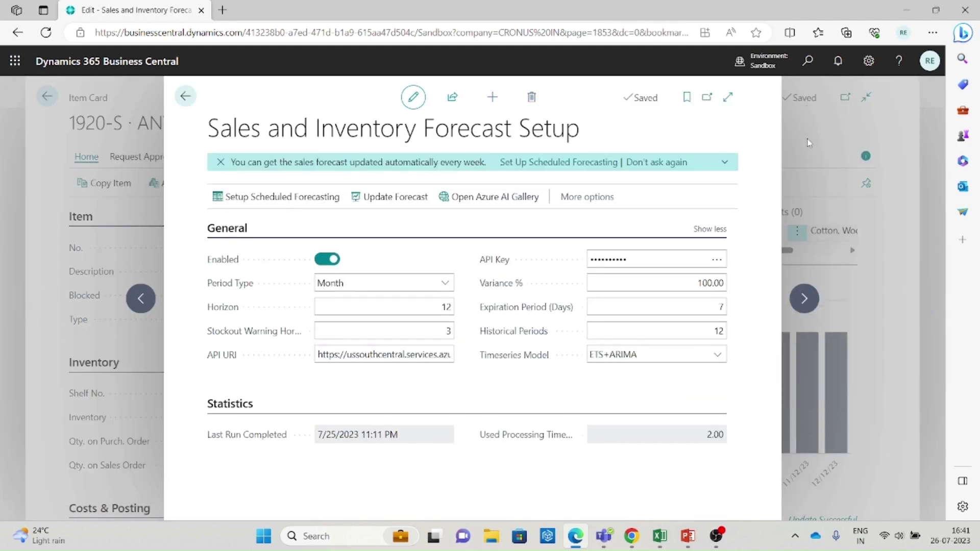
pyautogui.press('Escape')
# Search for "sales and inv for" and open the Sales and Inventory Forecast Setup page
pyautogui.click(809, 63)
pyautogui.write('sales and inv for')
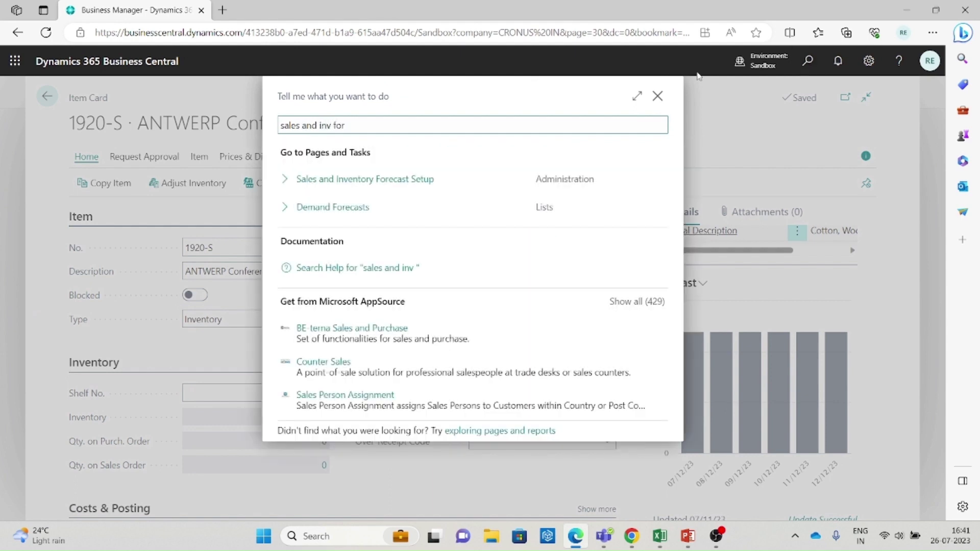
pyautogui.click(405, 181)
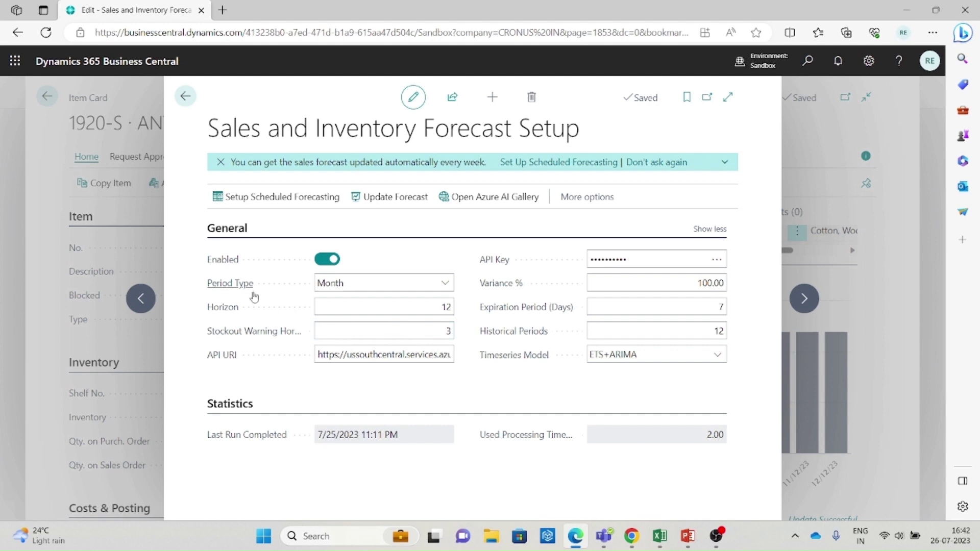
# Examine the Period Type choices and the Horizon and Stockout Warning Horizon fields in the forecast setup
pyautogui.moveTo(232, 284)
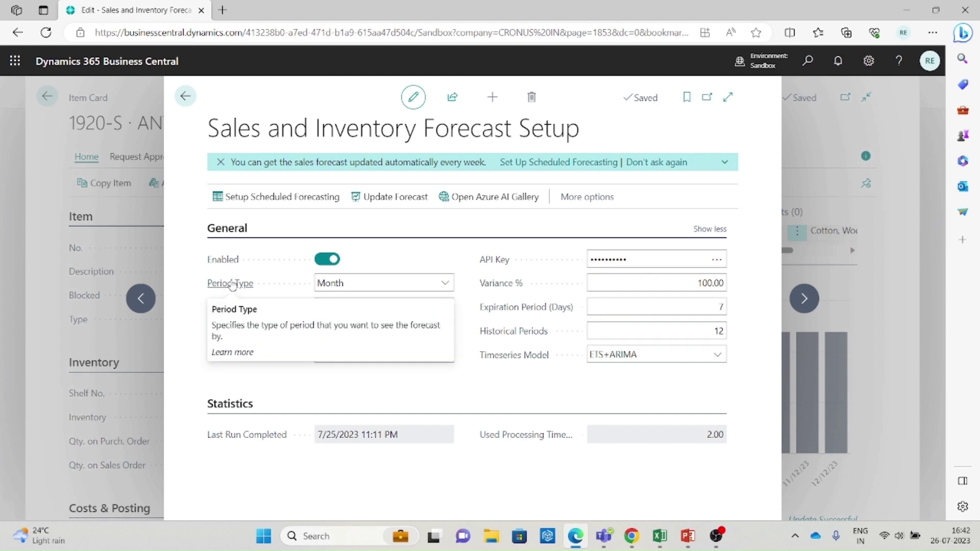
pyautogui.click(341, 292)
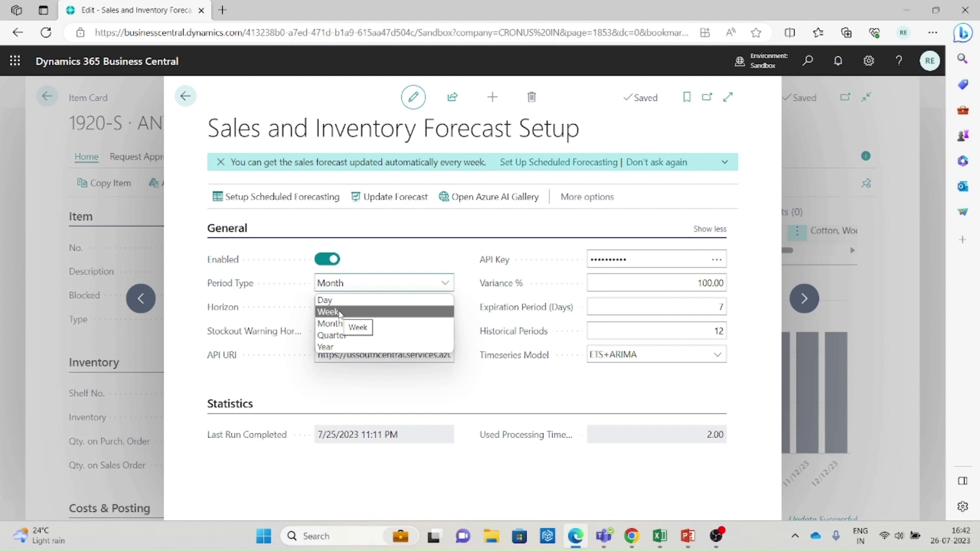
pyautogui.click(346, 404)
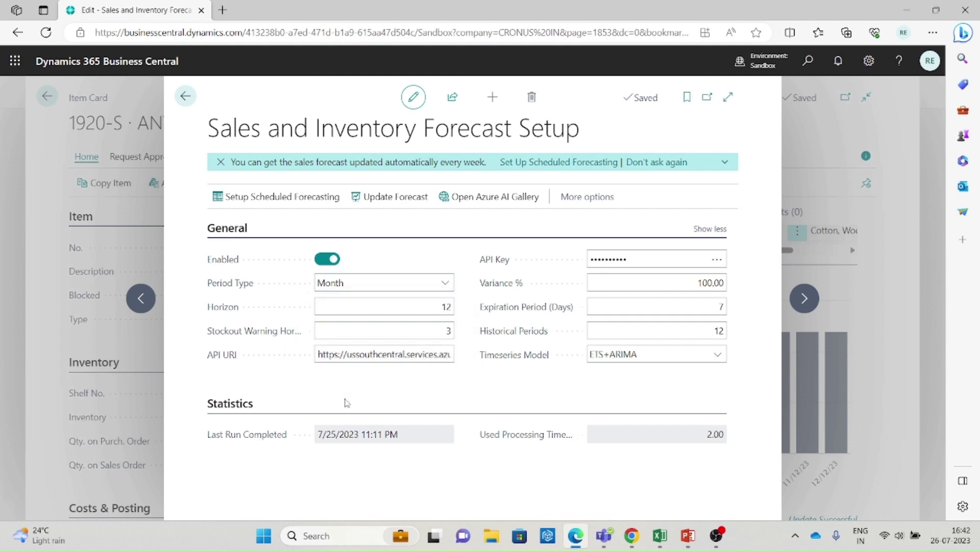
pyautogui.moveTo(228, 314)
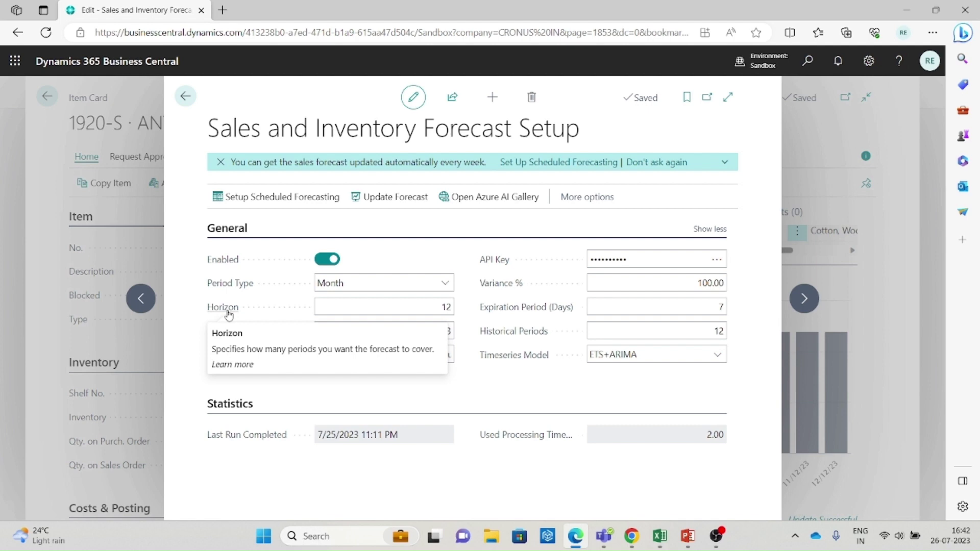
pyautogui.click(426, 302)
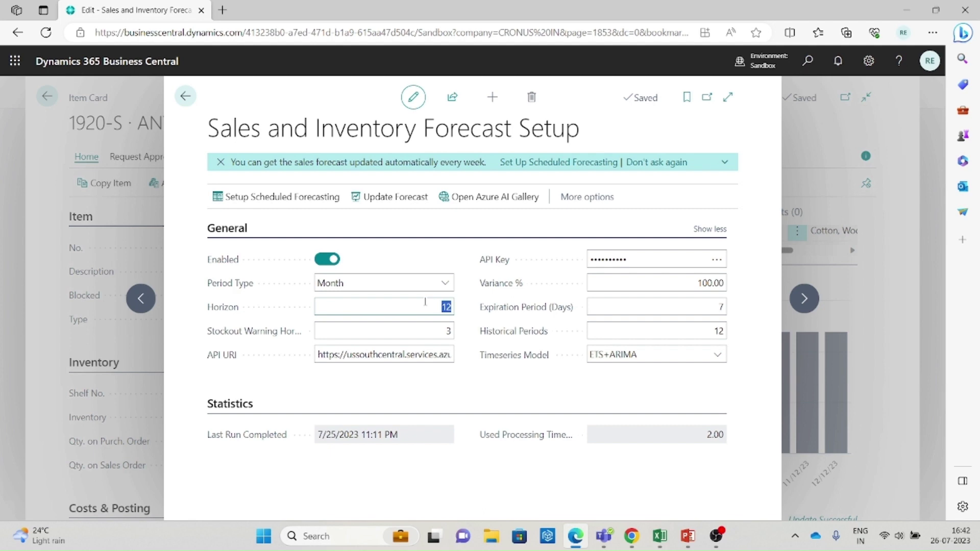
pyautogui.click(355, 335)
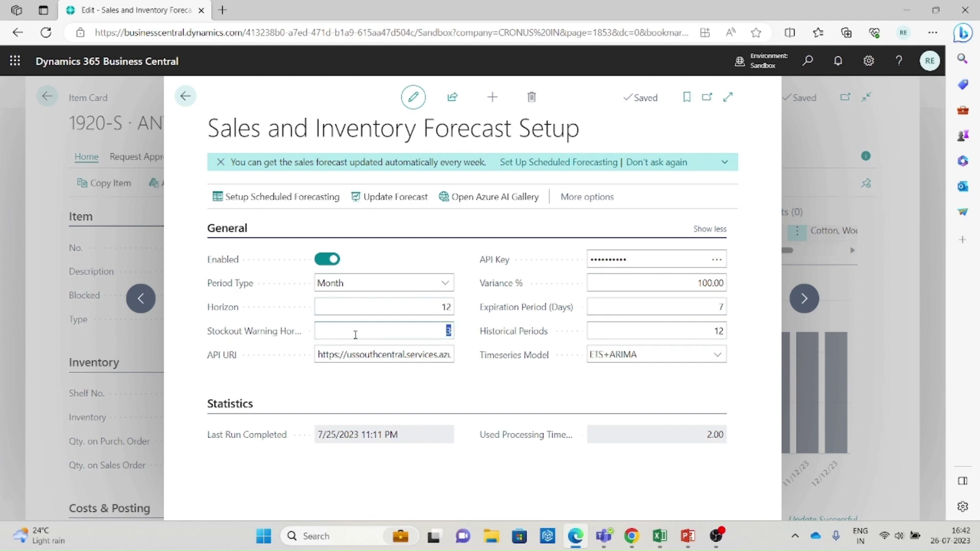
pyautogui.moveTo(259, 331)
# Examine the Expiration Period (Days) and Historical Periods fields and the Timeseries Model choices in the forecast setup
pyautogui.moveTo(483, 356)
pyautogui.moveTo(549, 320)
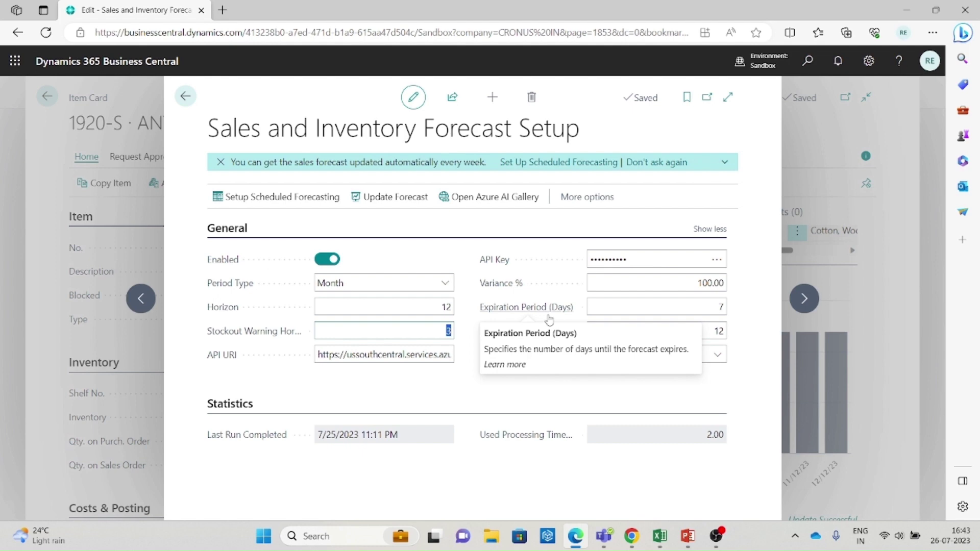
pyautogui.click(683, 307)
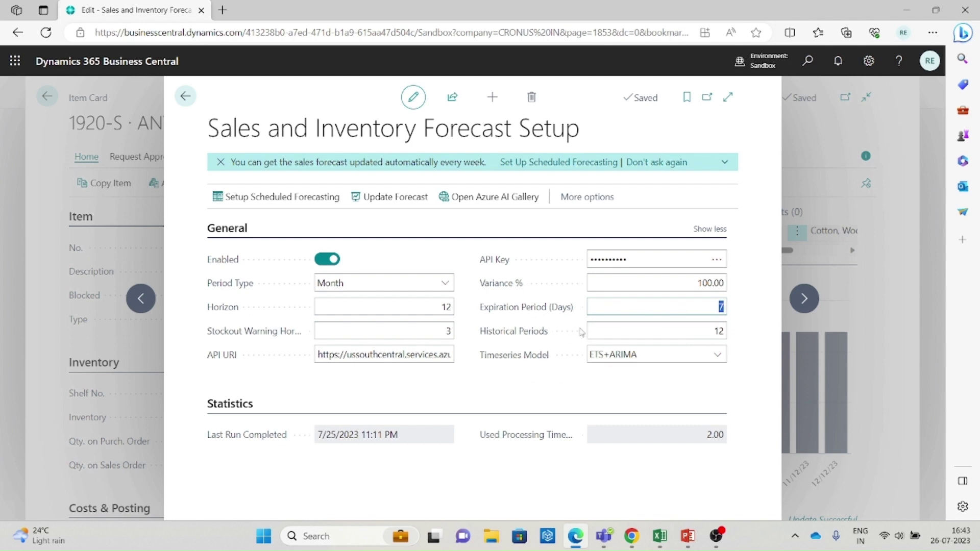
pyautogui.moveTo(539, 337)
pyautogui.click(671, 305)
pyautogui.click(693, 328)
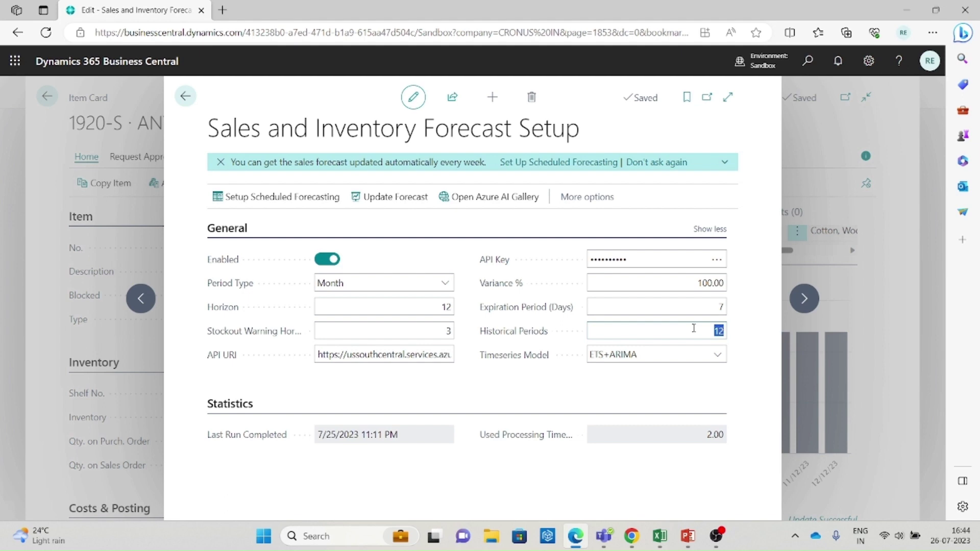
pyautogui.click(587, 394)
pyautogui.click(659, 355)
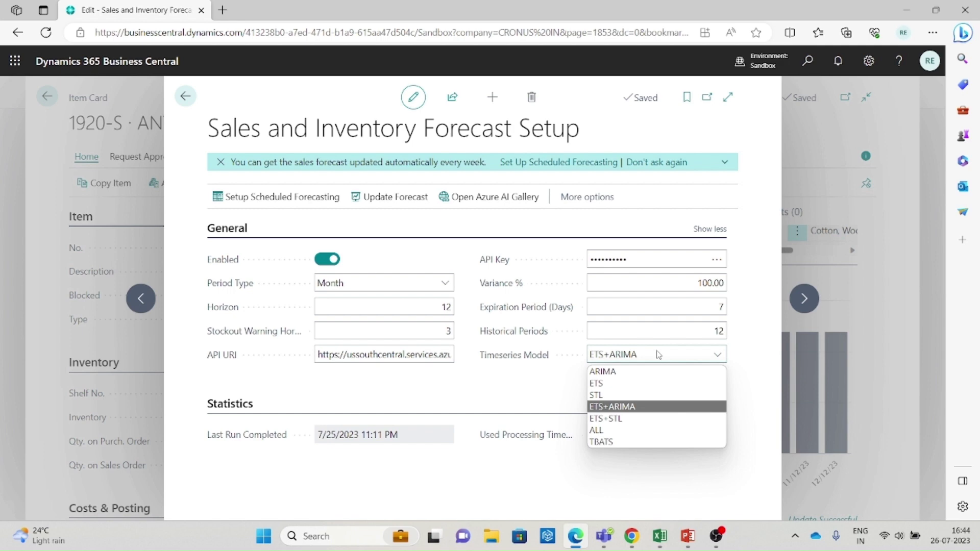
pyautogui.click(533, 387)
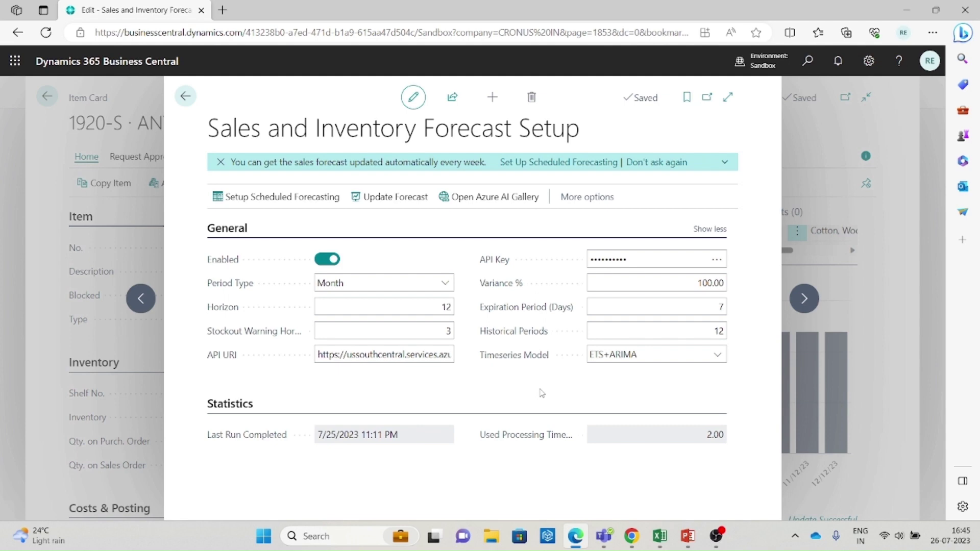
# Open the forecasting model's page in the Azure AI Gallery and read its input data schema and parameters
pyautogui.click(491, 206)
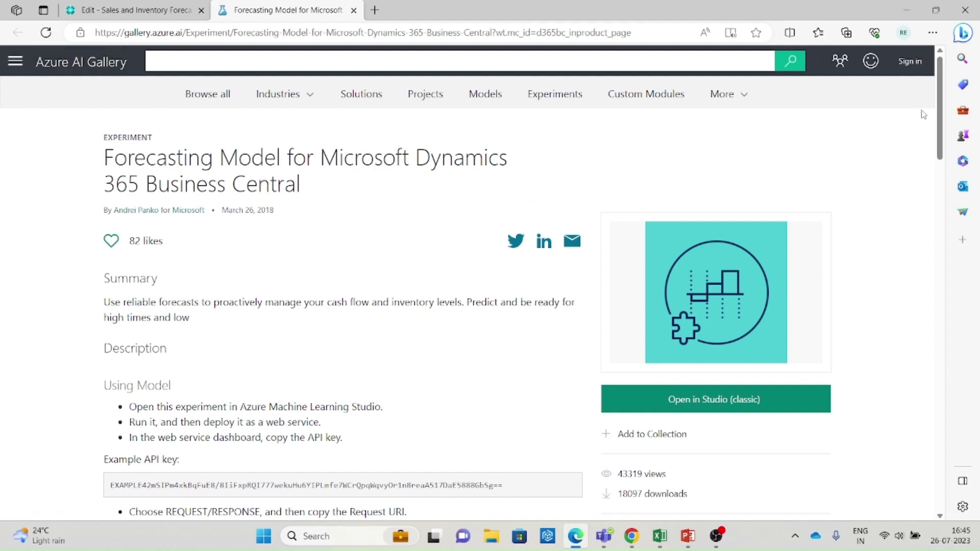
pyautogui.moveTo(938, 132); pyautogui.dragTo(922, 283)
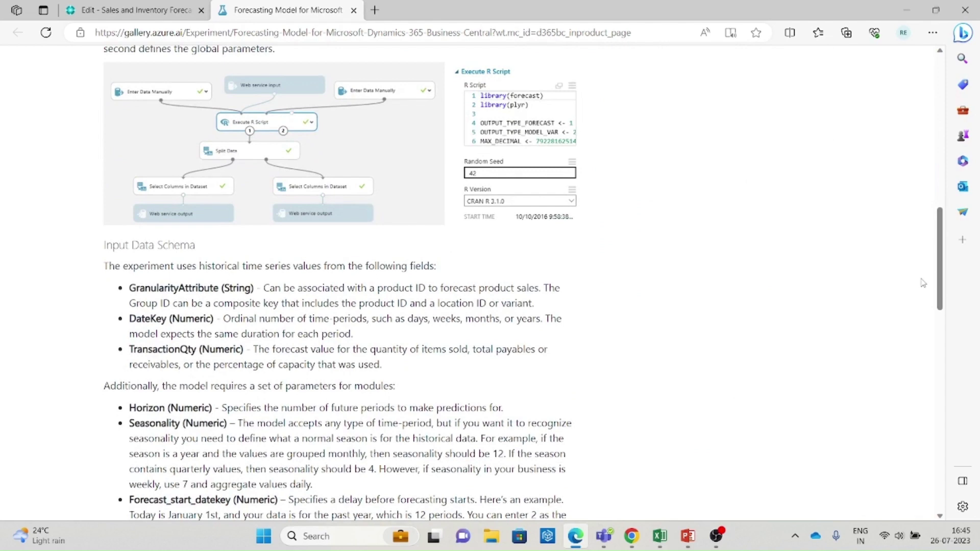
pyautogui.scroll(-4, 937, 281)
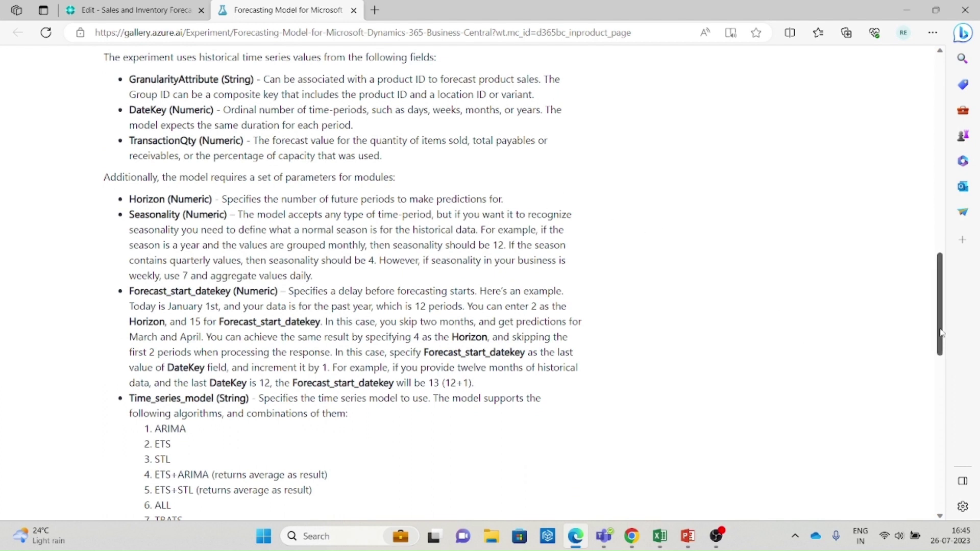
pyautogui.moveTo(941, 333); pyautogui.dragTo(927, 126)
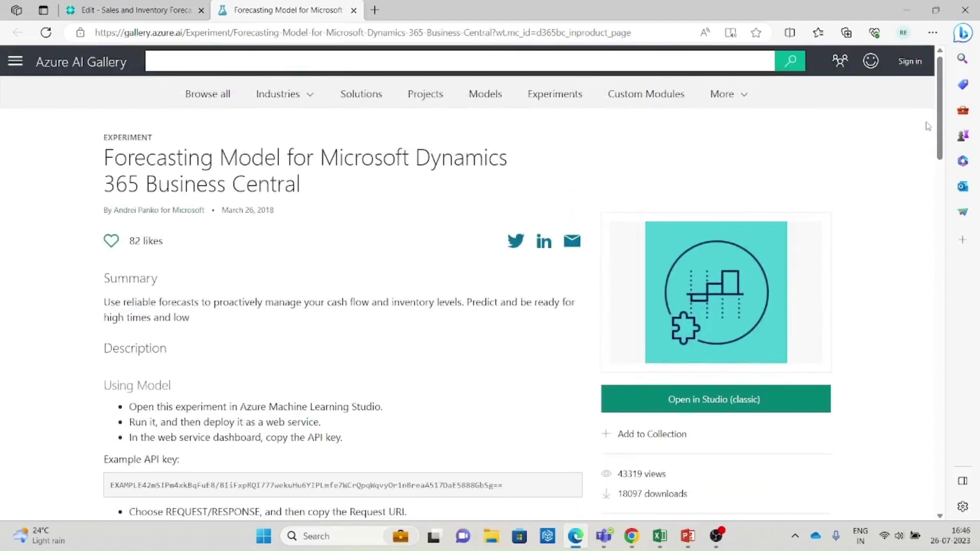
# Open the forecasting model in Machine Learning Studio (classic) and copy the experiment to the free workspace in the South Central US region
pyautogui.click(720, 408)
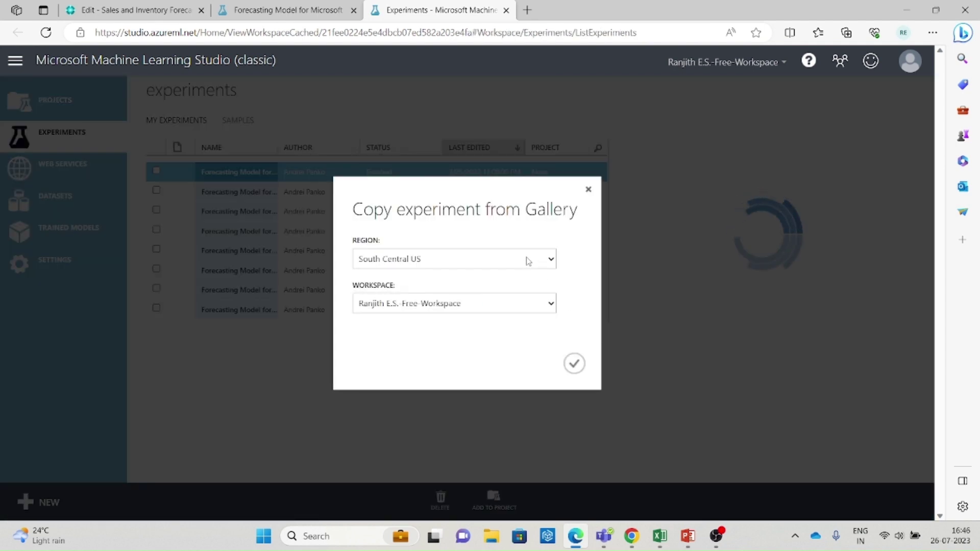
pyautogui.click(528, 261)
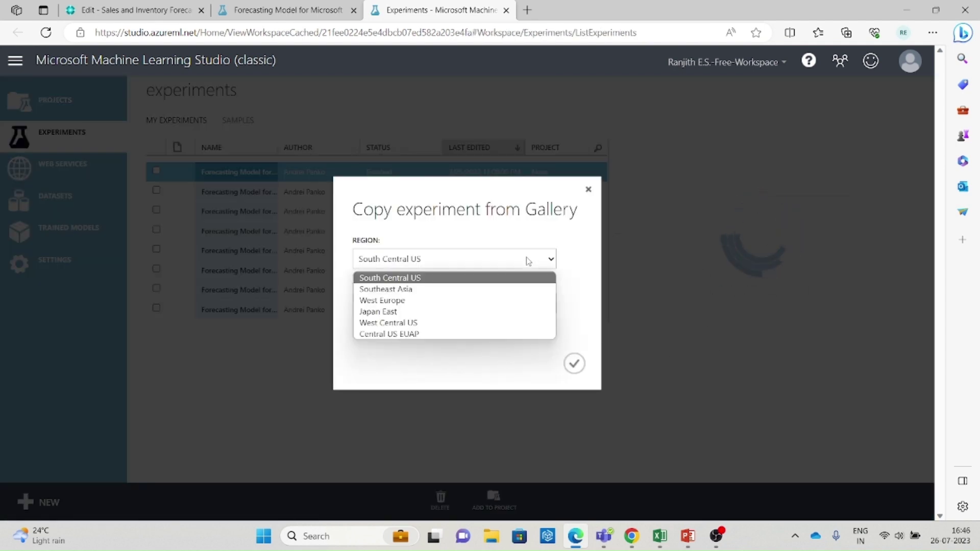
pyautogui.click(581, 283)
pyautogui.click(537, 308)
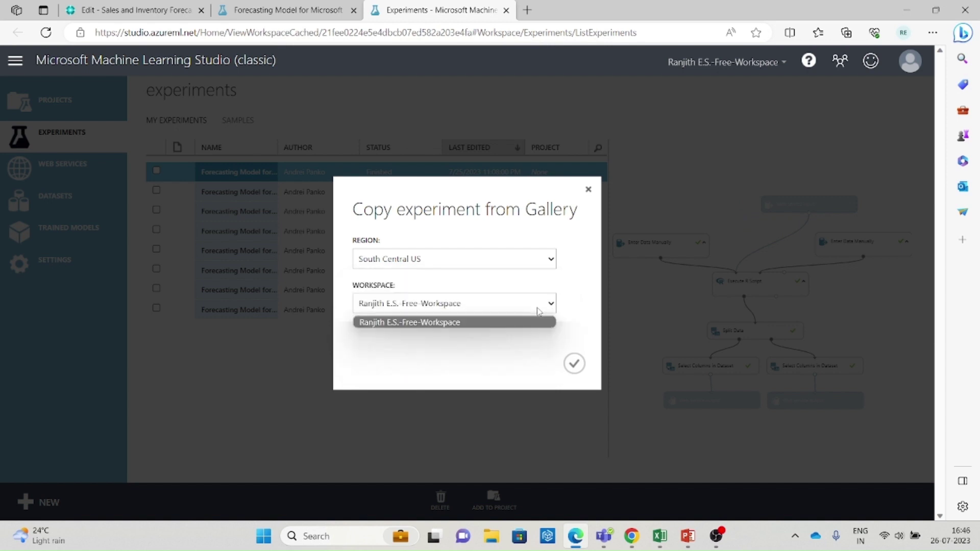
pyautogui.click(573, 313)
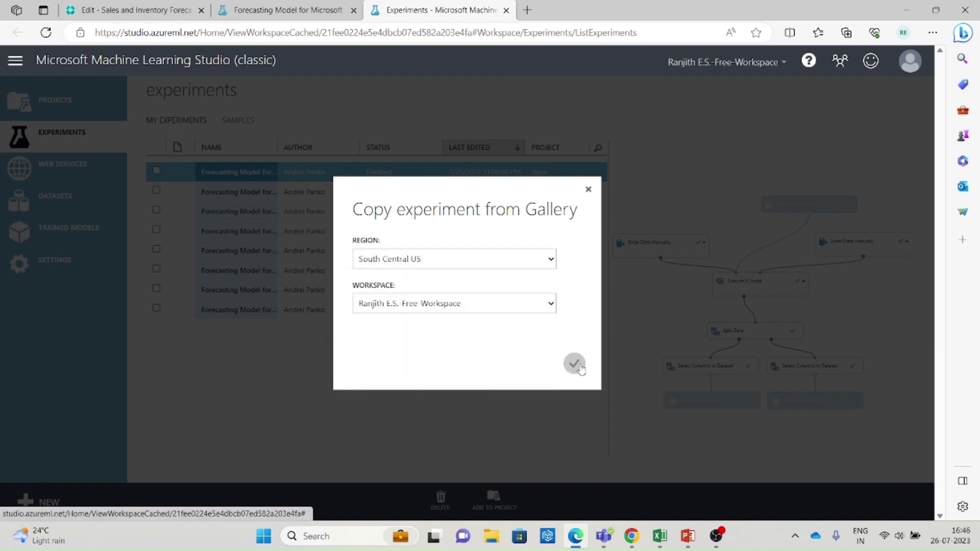
pyautogui.click(575, 364)
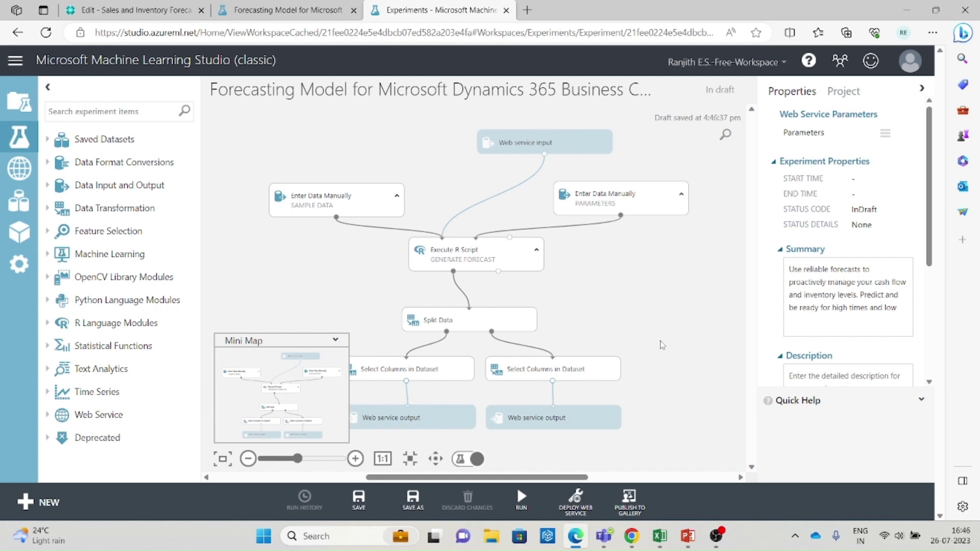
pyautogui.moveTo(516, 502)
pyautogui.click(679, 477)
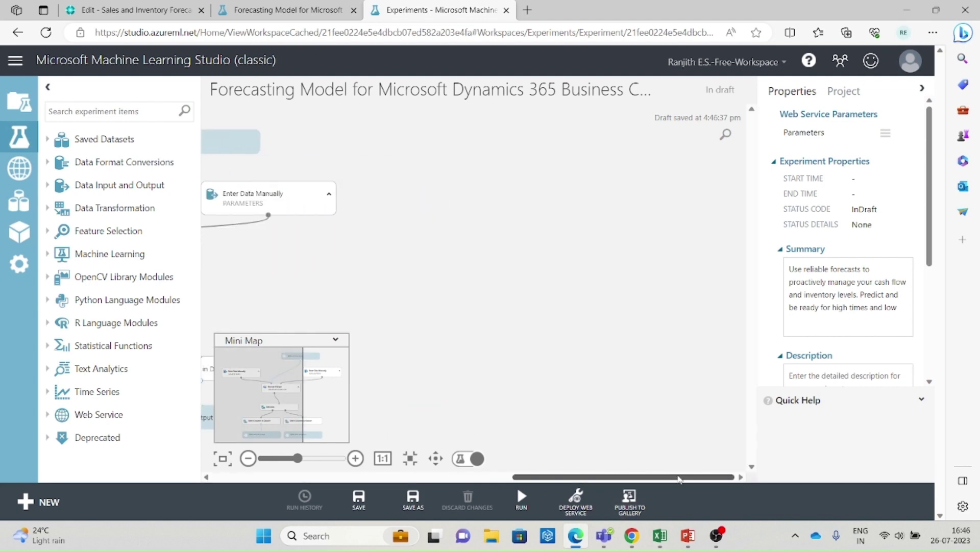
pyautogui.moveTo(679, 477); pyautogui.dragTo(601, 477)
pyautogui.moveTo(403, 496); pyautogui.dragTo(278, 488)
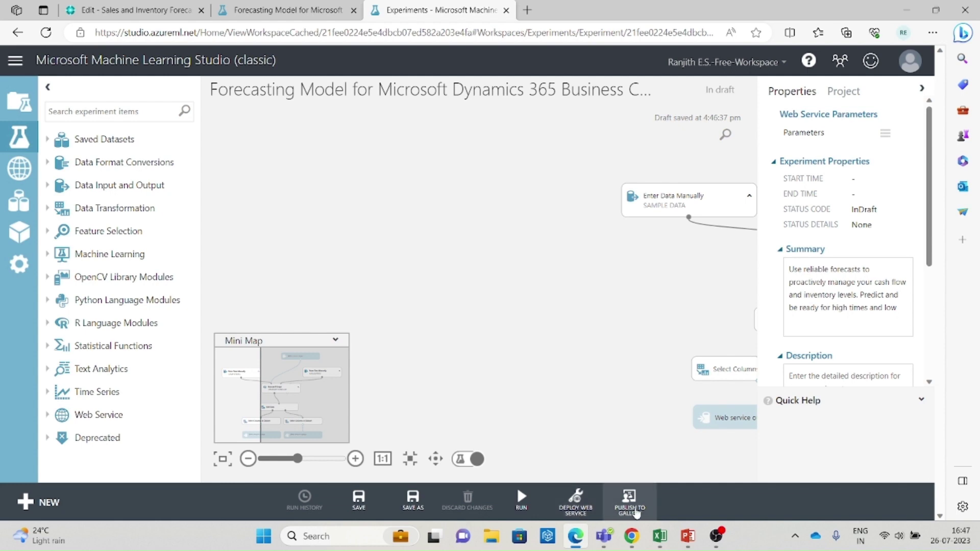
# Open the forecasting model web service created on 7/7/2023 and select its API key
pyautogui.click(25, 170)
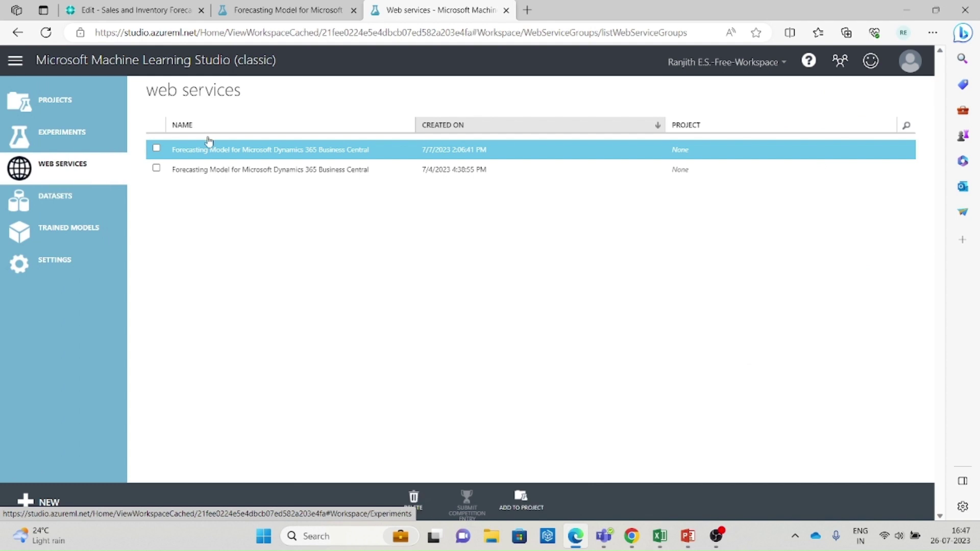
pyautogui.click(276, 154)
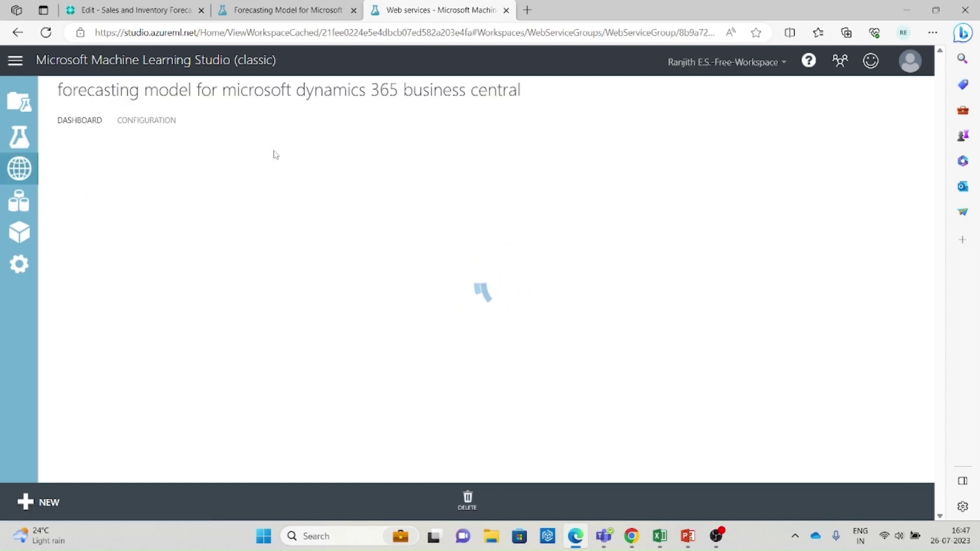
pyautogui.click(118, 267)
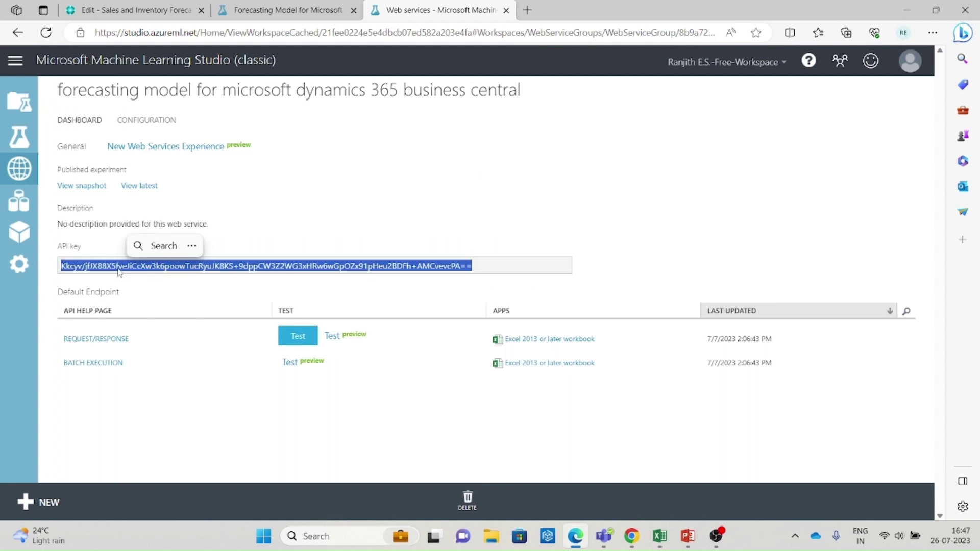
# Locate the API Key field in the Sales and Inventory Forecast Setup, then return to the forecasting model's web service page
pyautogui.click(132, 10)
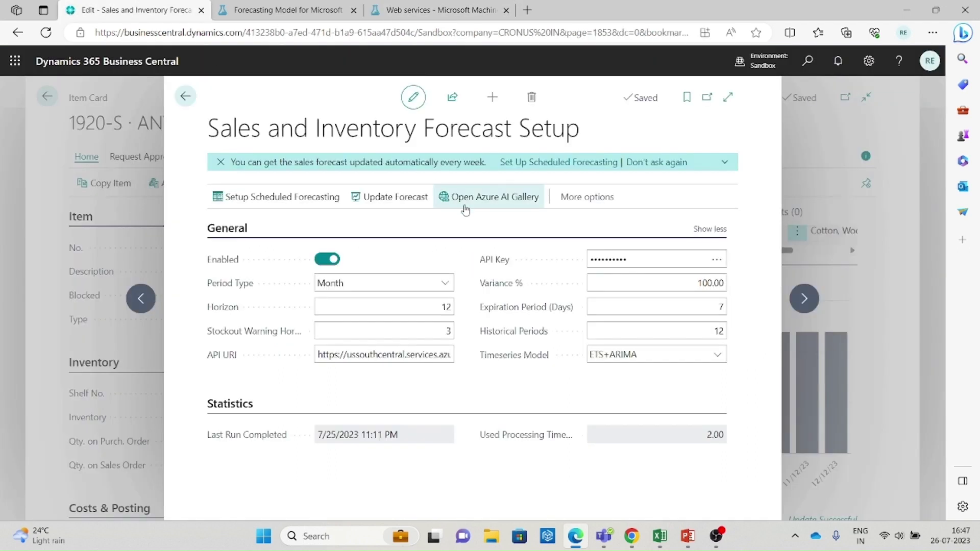
pyautogui.click(633, 258)
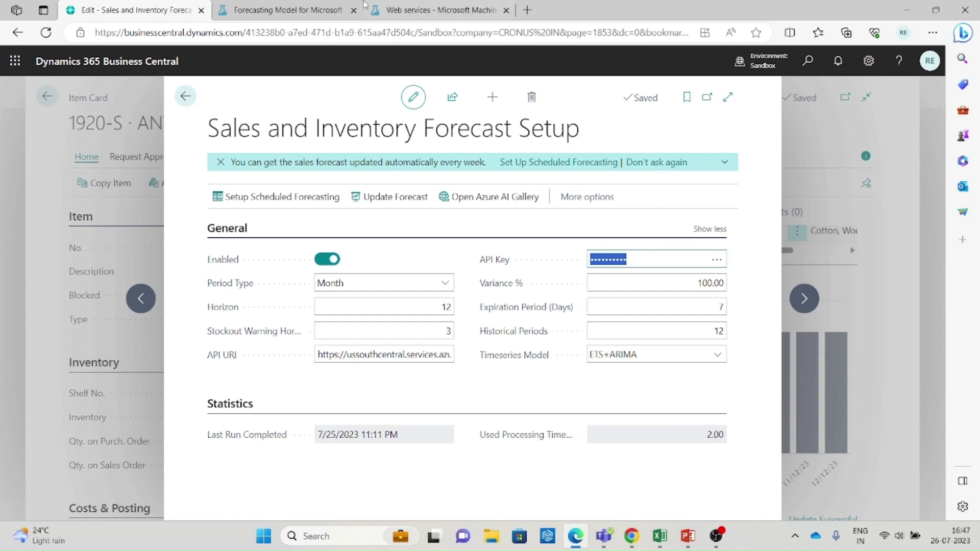
pyautogui.click(439, 9)
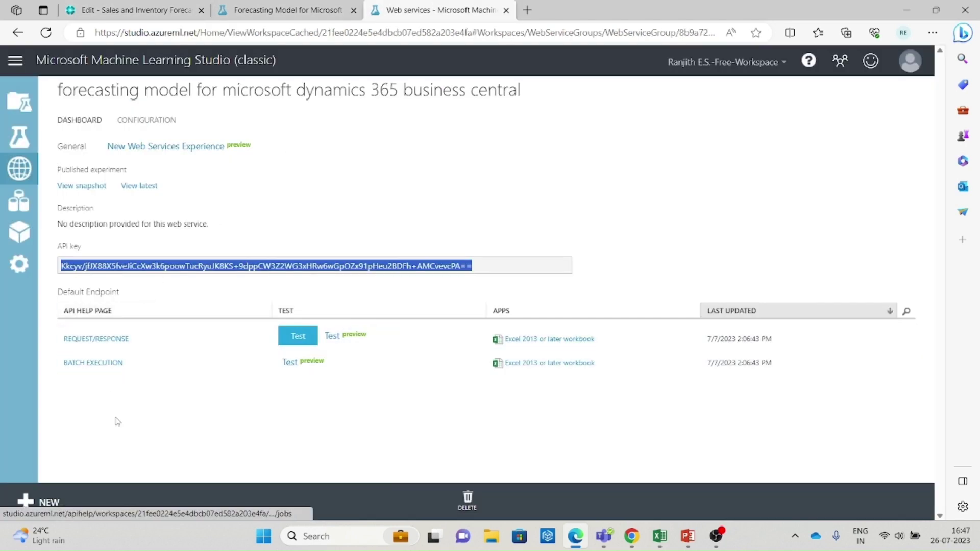
pyautogui.click(161, 434)
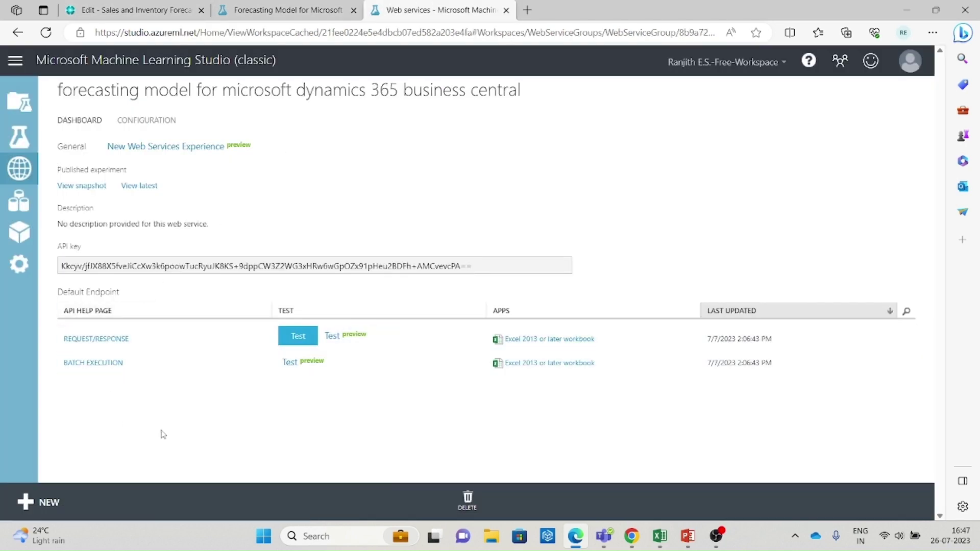
# Copy the full Request URI from the web service's Request/Response API documentation and return to the Sales and Inventory Forecast Setup
pyautogui.click(109, 340)
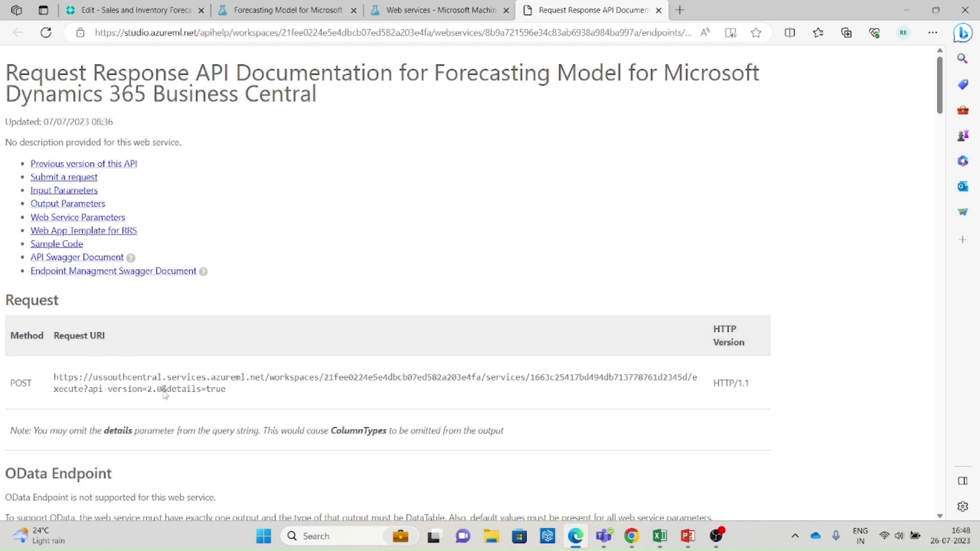
pyautogui.moveTo(226, 391); pyautogui.dragTo(55, 382)
pyautogui.hotkey('ctrl', 'c')
pyautogui.click(145, 9)
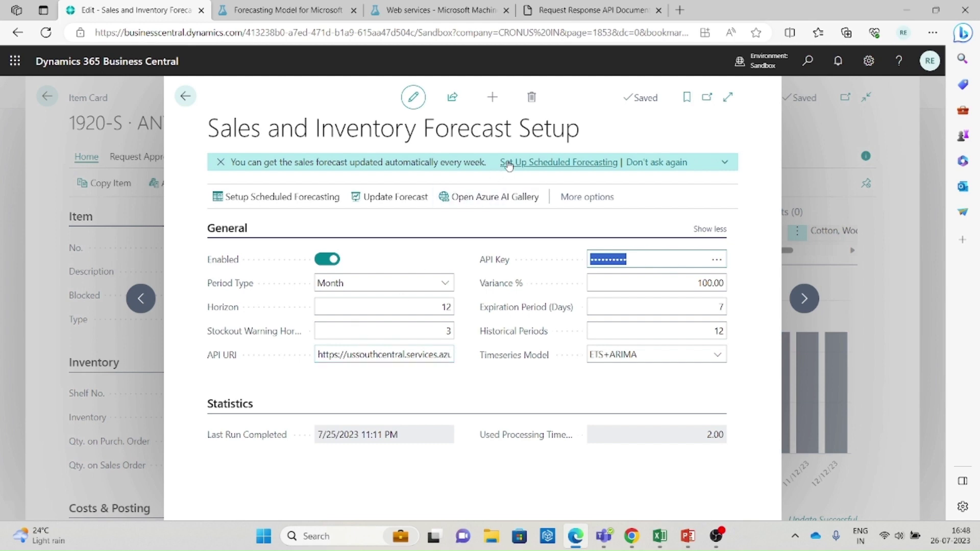
pyautogui.click(415, 6)
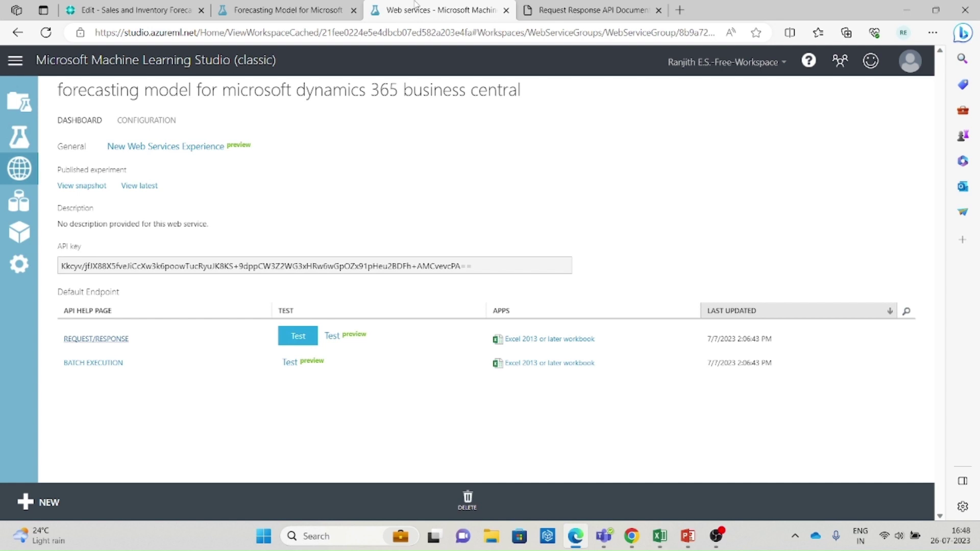
pyautogui.click(100, 8)
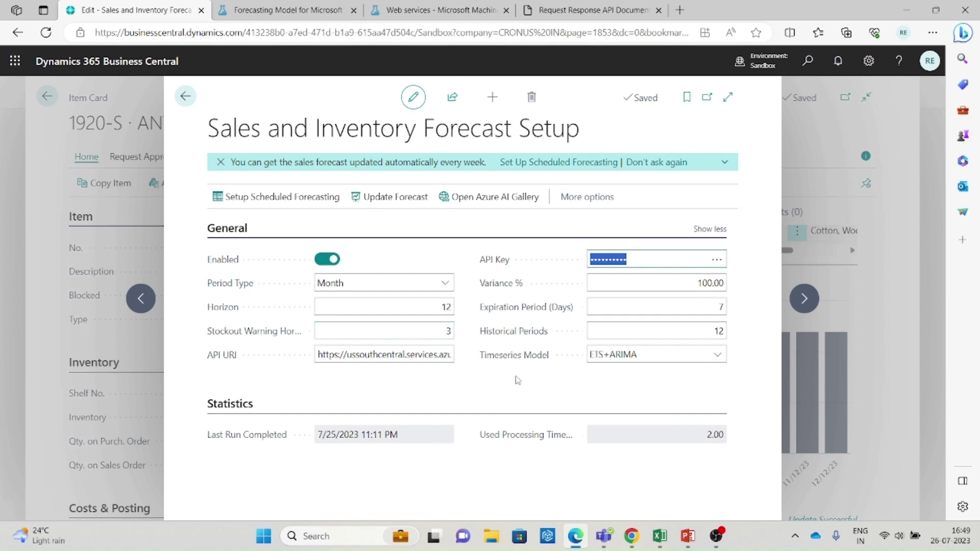
# Close the forecast setup and run Update Sales Forecast for item 1920-S ANTWERP Conference Table
pyautogui.click(185, 96)
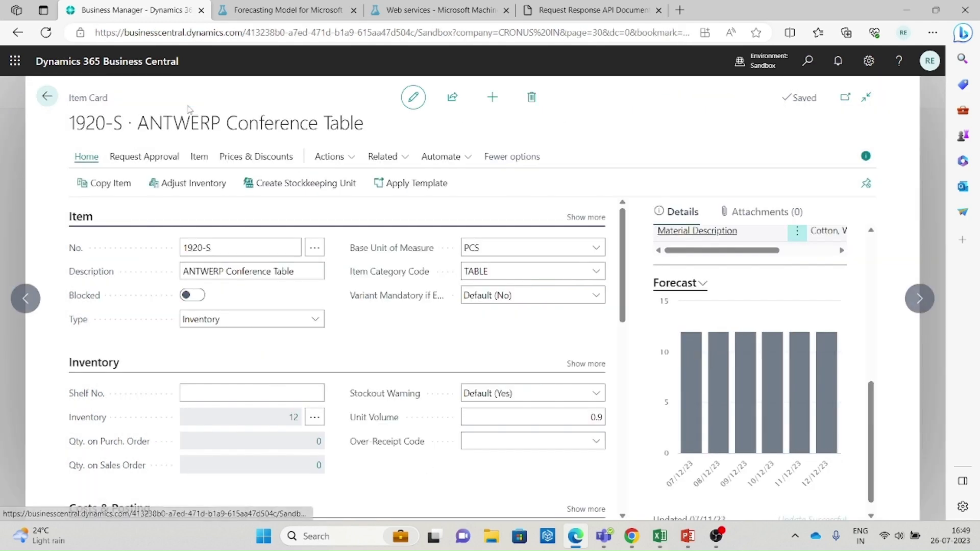
pyautogui.moveTo(830, 407)
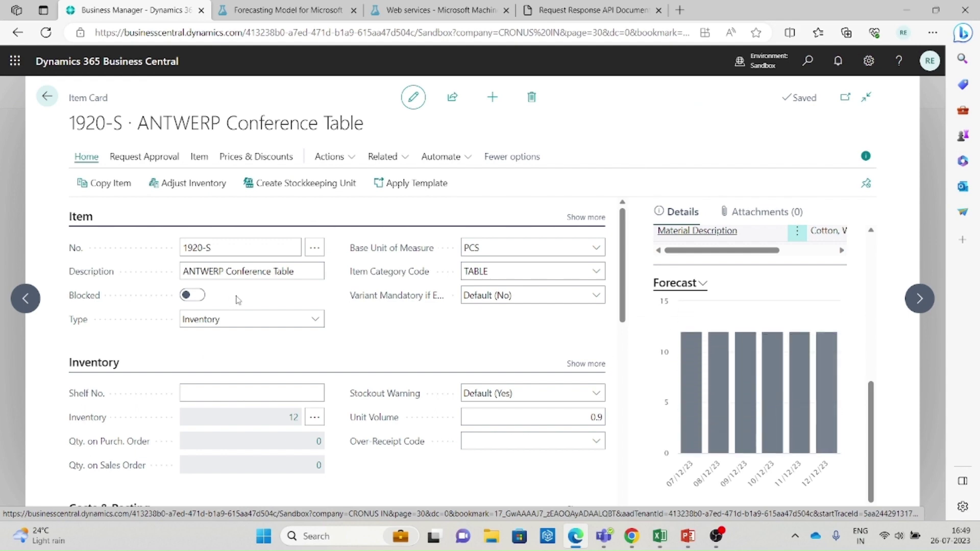
pyautogui.moveTo(690, 391)
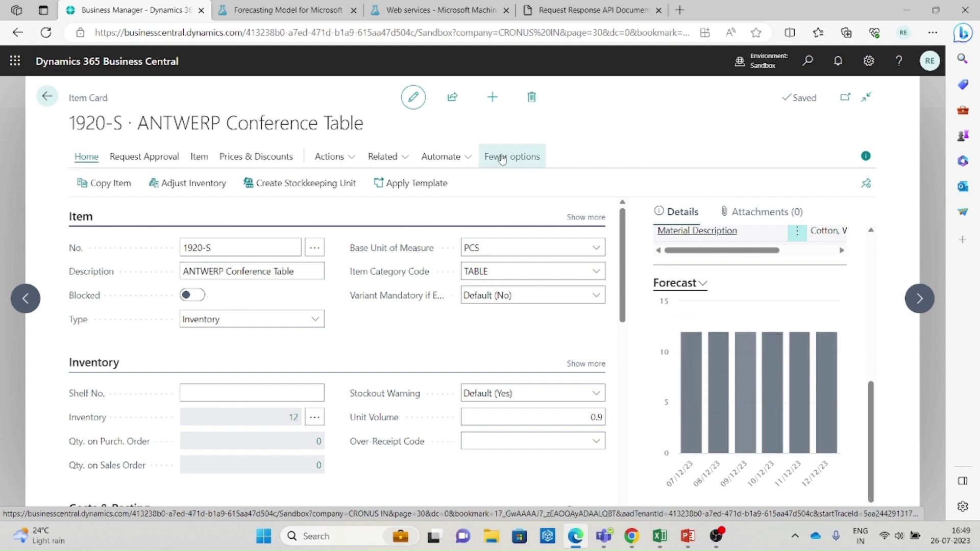
pyautogui.click(351, 163)
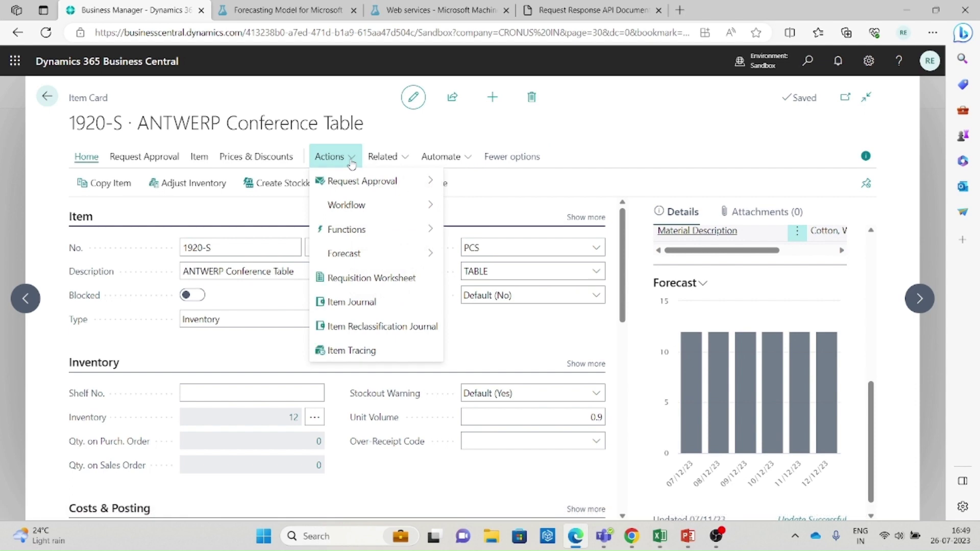
pyautogui.moveTo(365, 254)
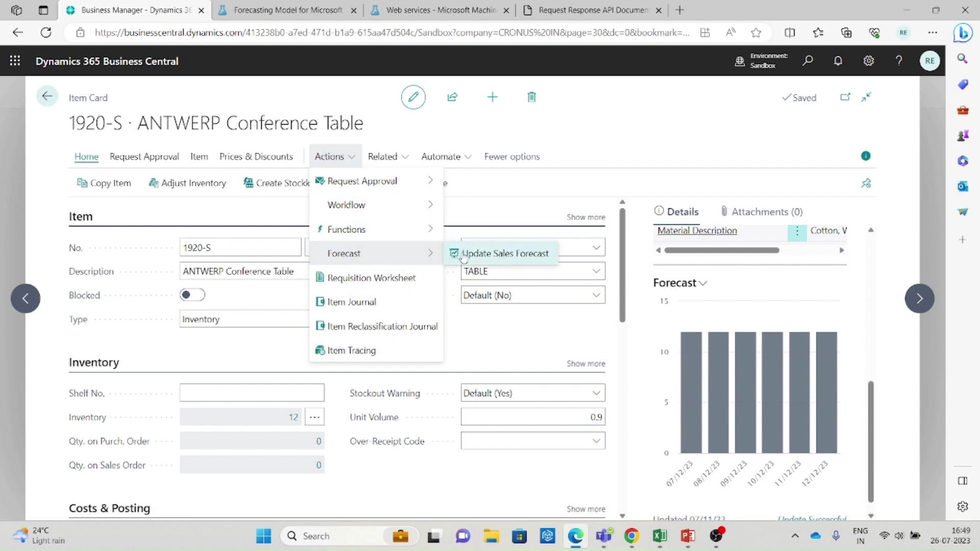
pyautogui.click(491, 255)
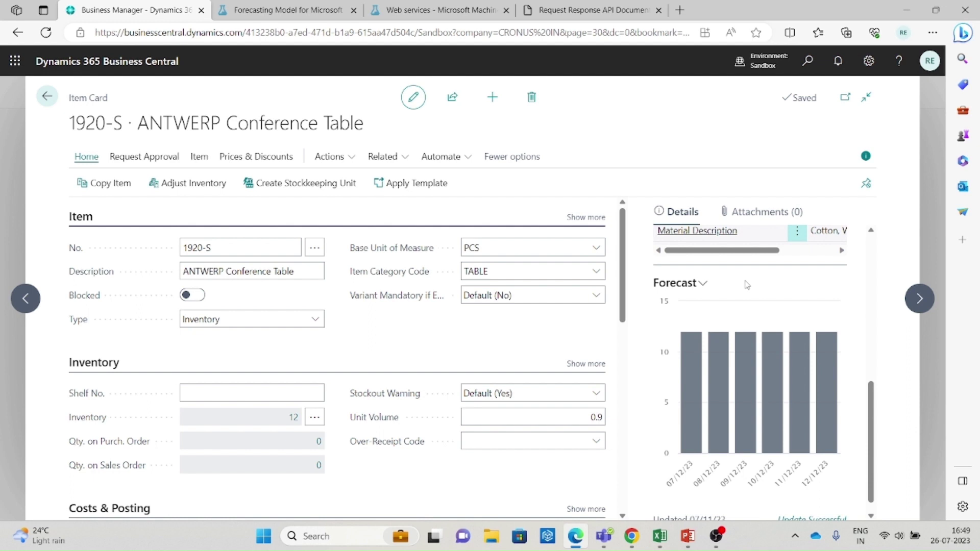
# Search for "sales and inv fore" and open the Sales and Inventory Forecast Setup page
pyautogui.click(807, 64)
pyautogui.write('sa')
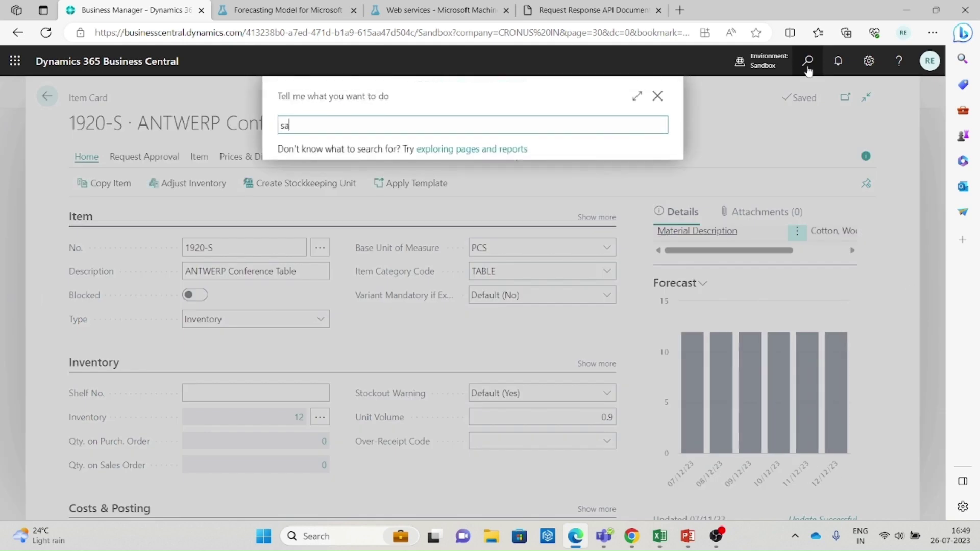
pyautogui.write('les and inv fpr')
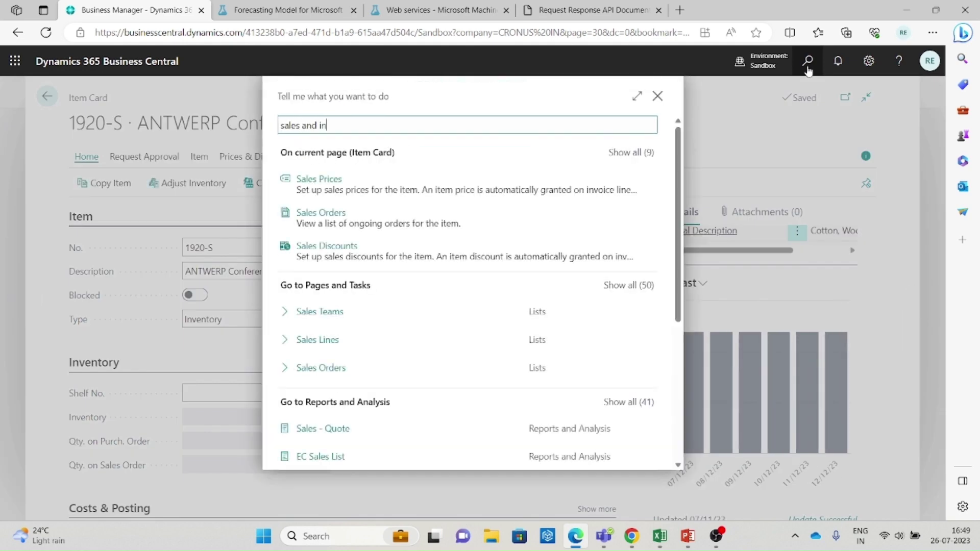
pyautogui.press('BackSpace')
pyautogui.press('BackSpace')
pyautogui.write('ore')
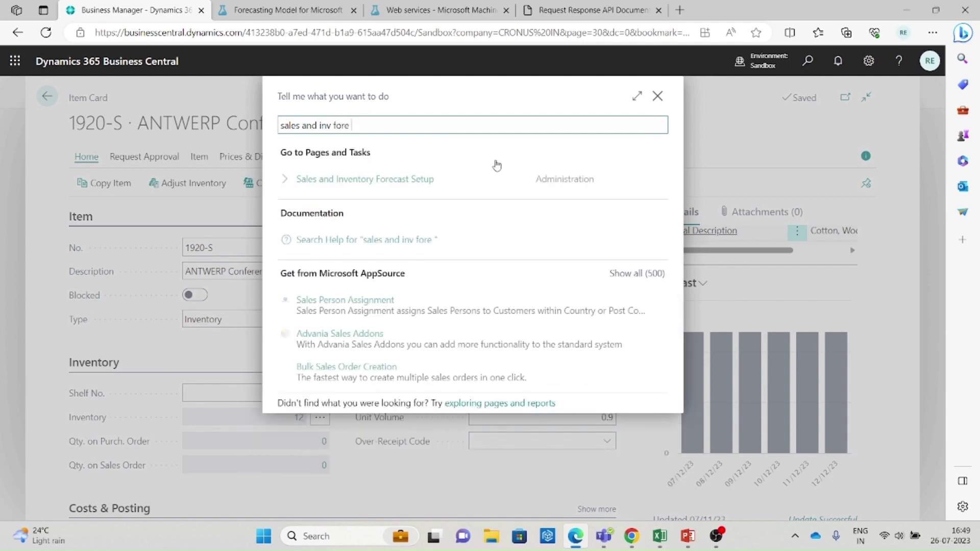
pyautogui.click(407, 182)
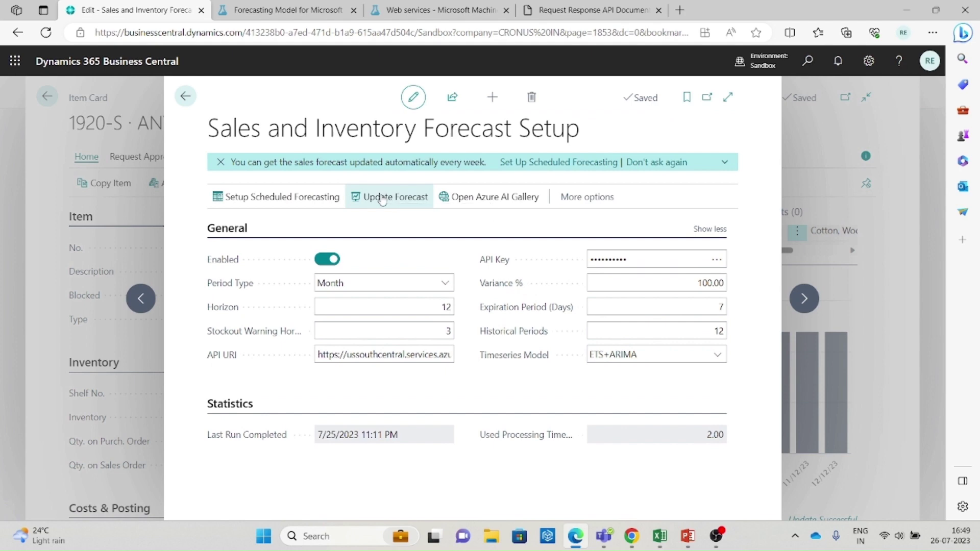
# Run Update Forecast for all items in the background and return to the item card
pyautogui.click(382, 199)
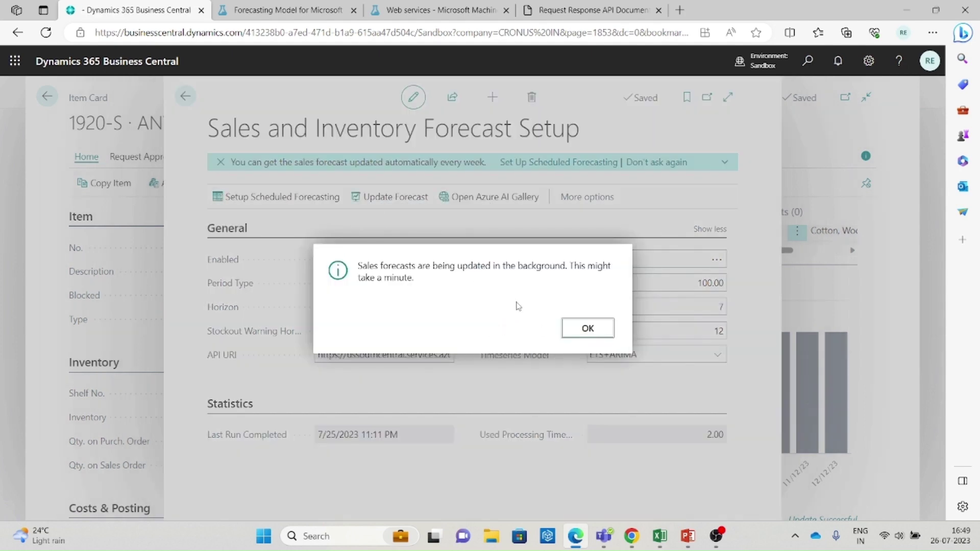
pyautogui.click(589, 329)
pyautogui.click(185, 96)
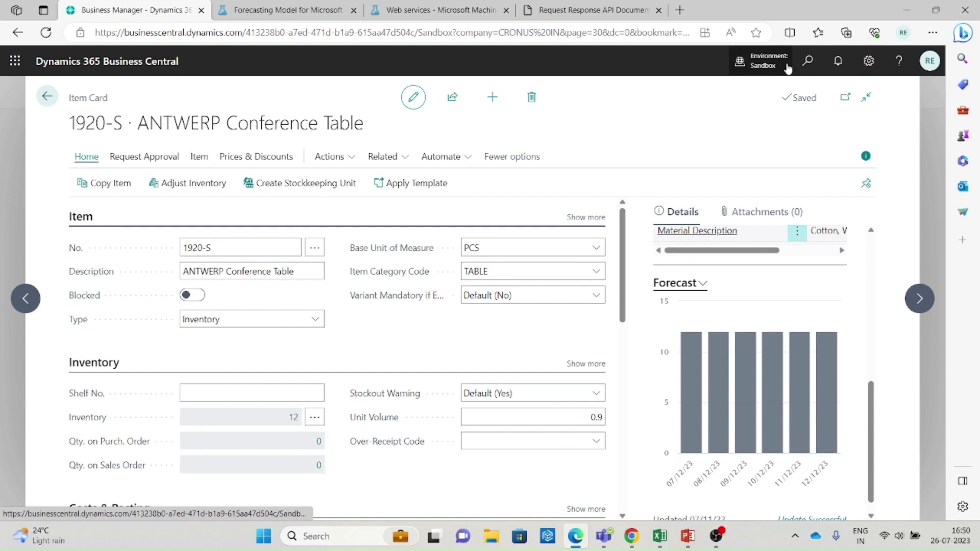
# Search for "job que" and open the Job Queue Entries page
pyautogui.click(808, 62)
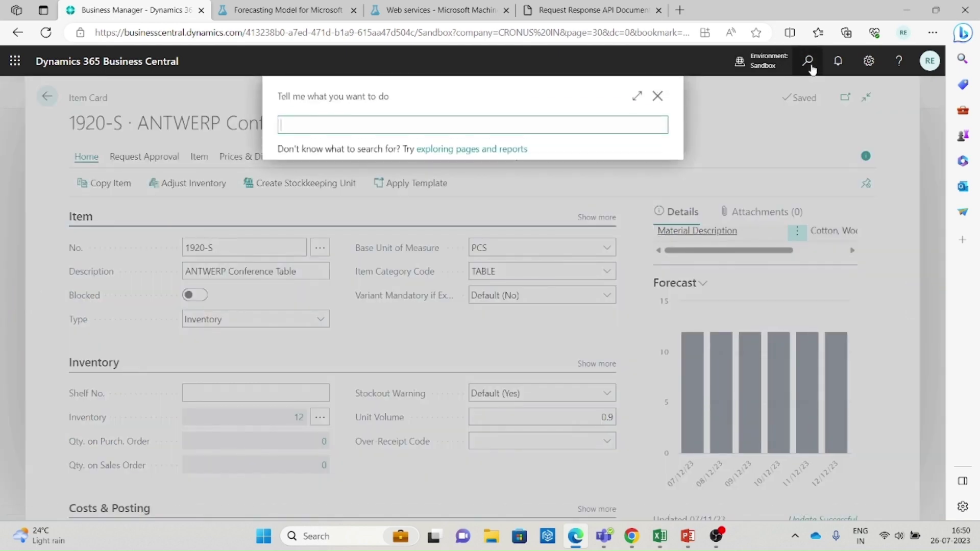
pyautogui.write('f')
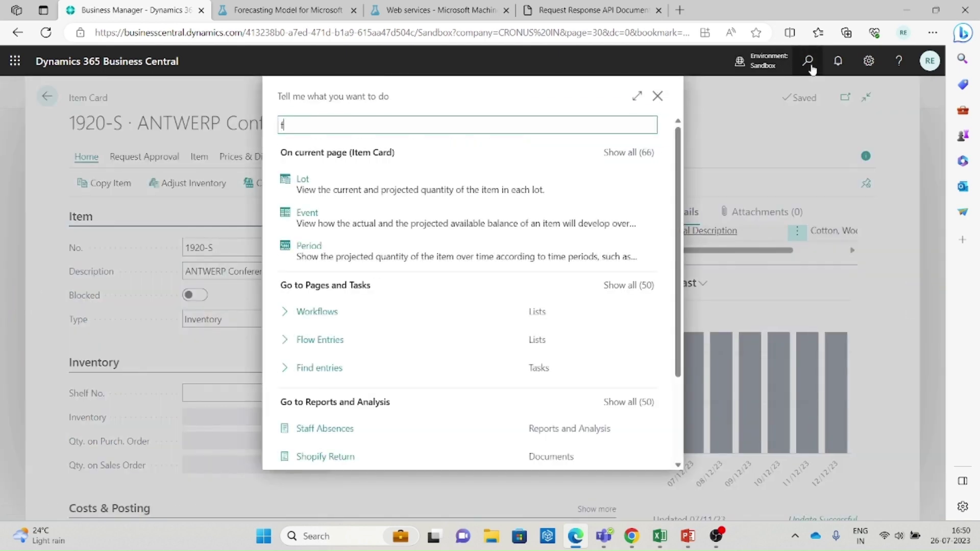
pyautogui.press('BackSpace')
pyautogui.write('job quo')
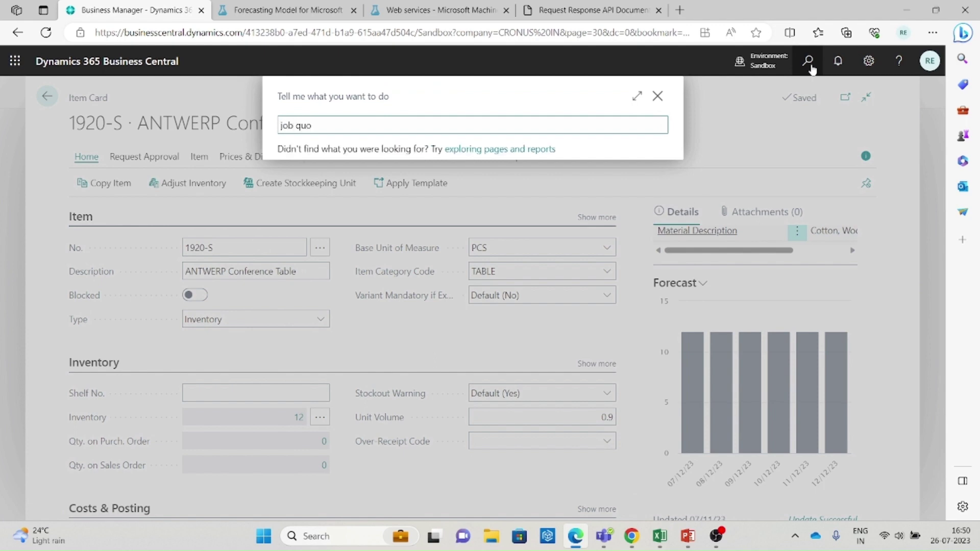
pyautogui.press('BackSpace')
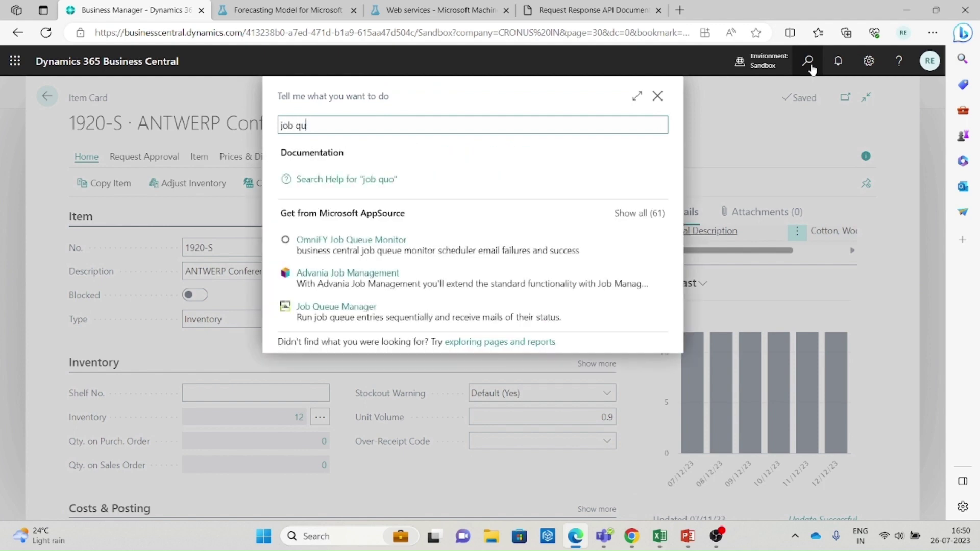
pyautogui.write('e')
pyautogui.click(350, 177)
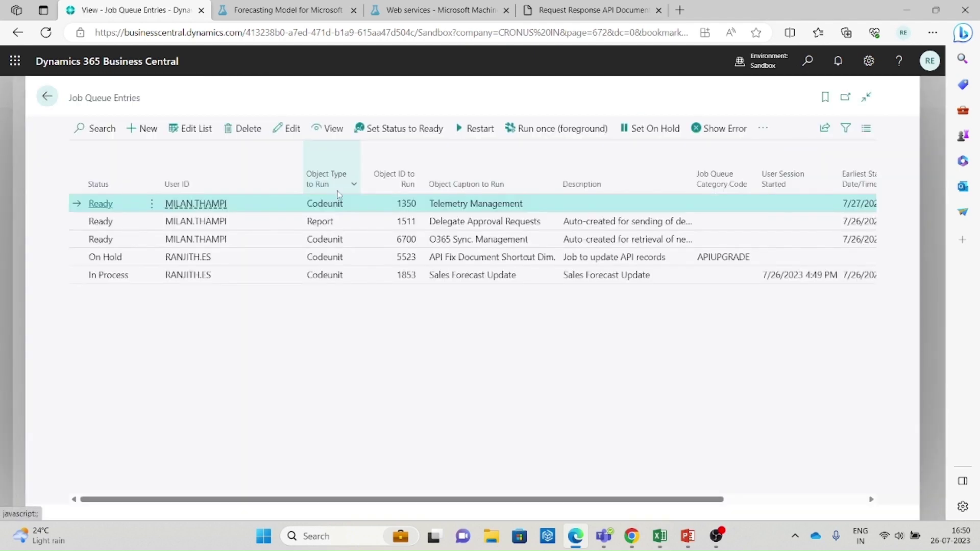
# Check the status, session start and schedule of the Sales Forecast Update job queue entry, and return to the item card
pyautogui.click(219, 276)
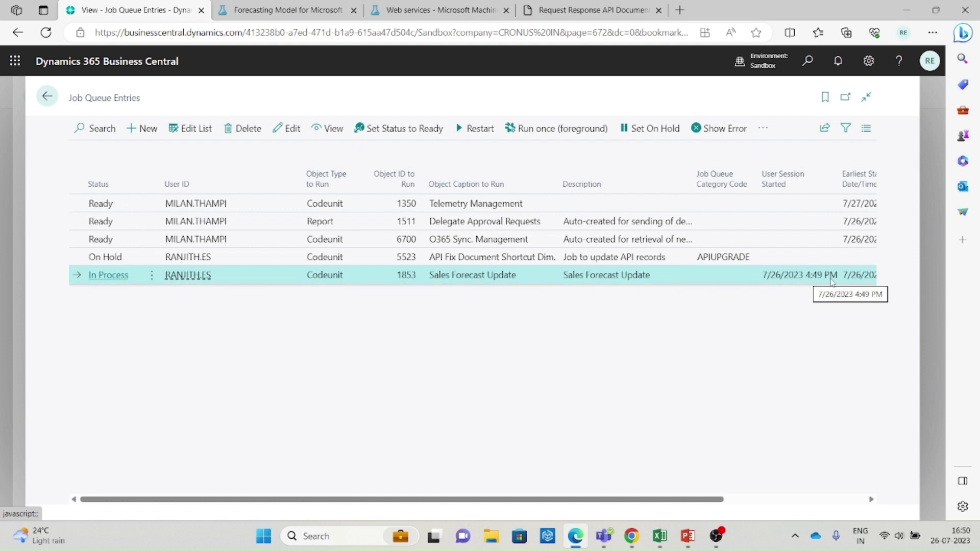
pyautogui.moveTo(723, 499); pyautogui.dragTo(858, 508)
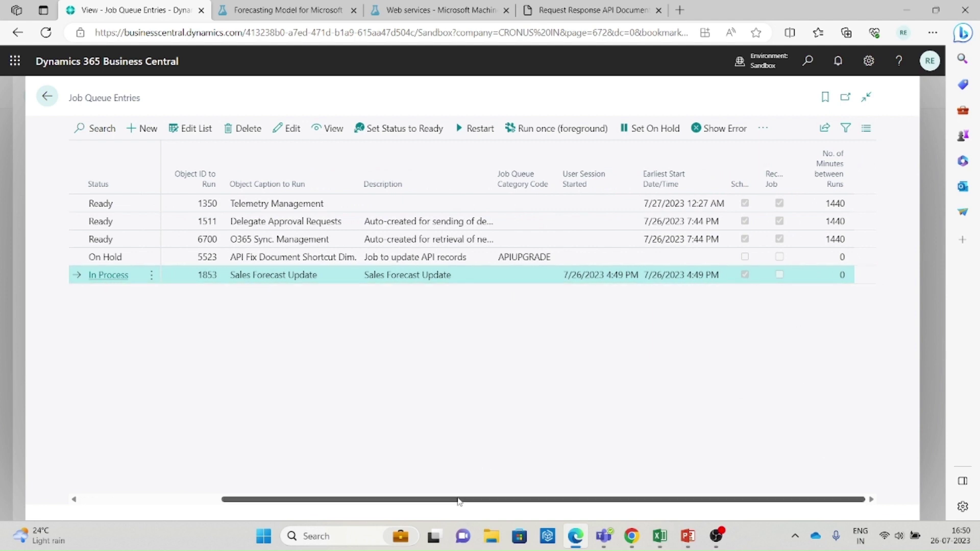
pyautogui.moveTo(462, 499); pyautogui.dragTo(234, 486)
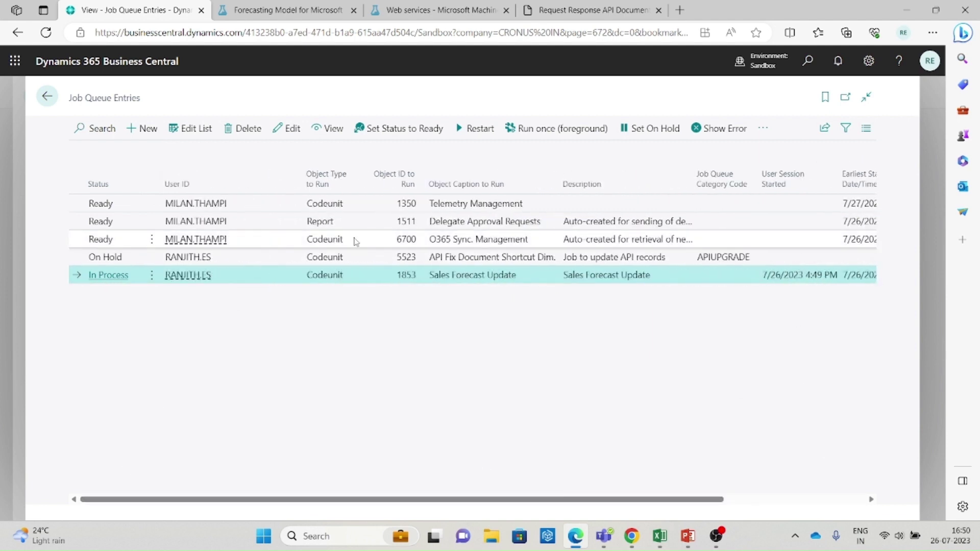
pyautogui.click(48, 98)
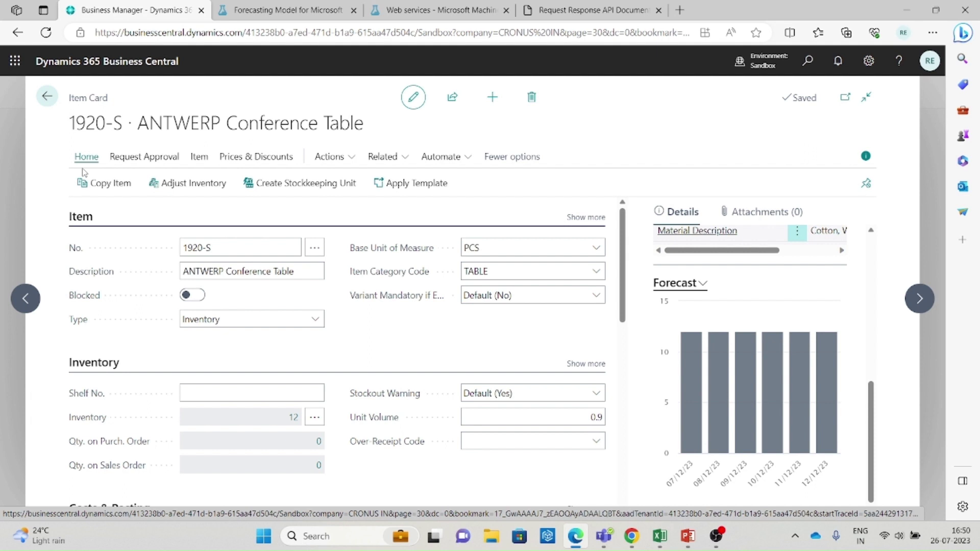
# Bring up the Update Sales Forecast action for item 1920-S
pyautogui.click(381, 158)
pyautogui.click(333, 157)
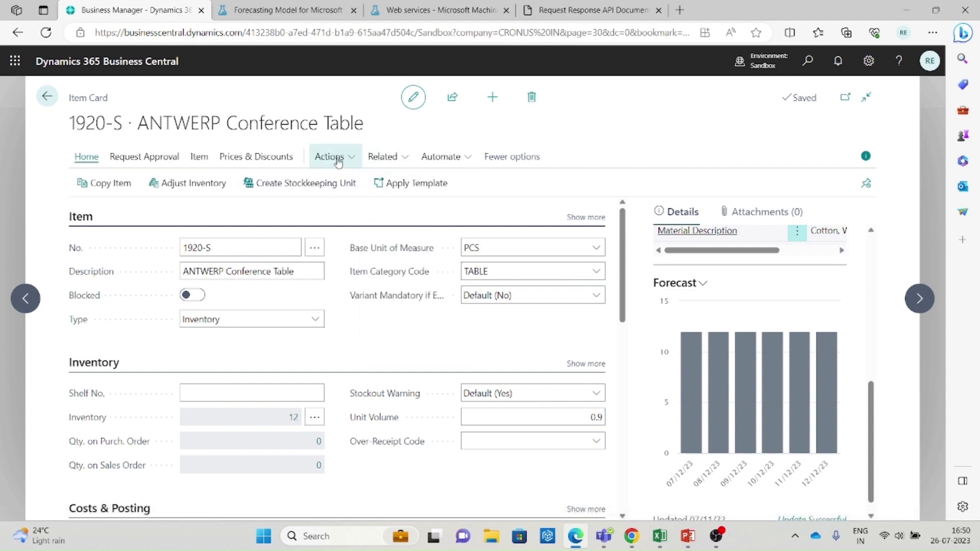
pyautogui.moveTo(421, 253)
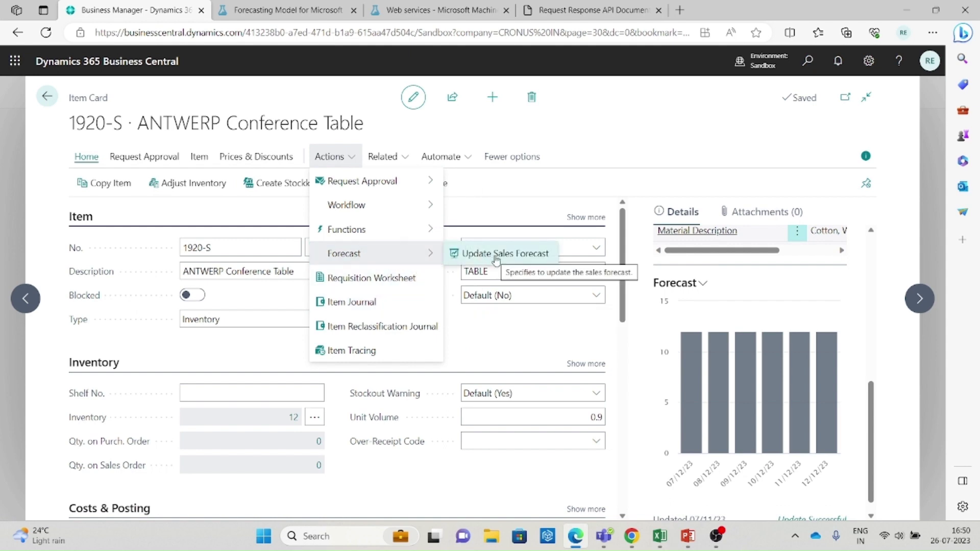